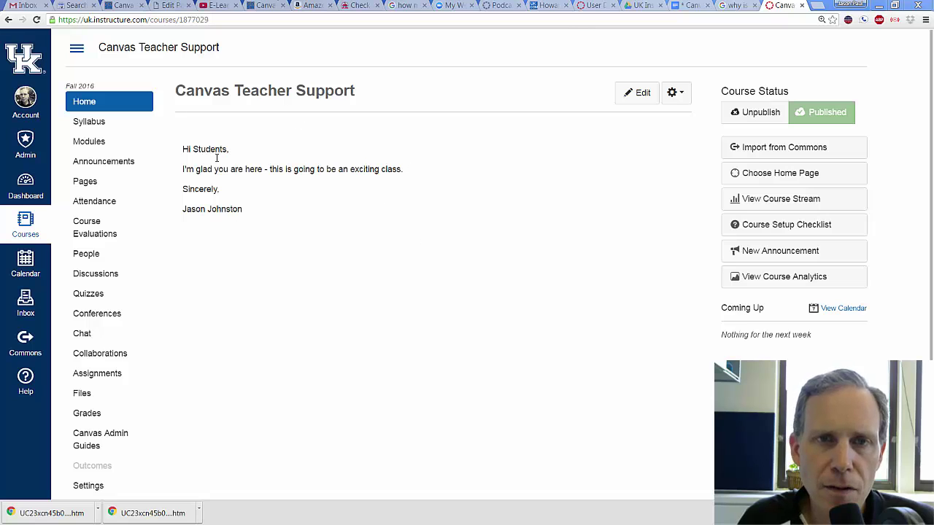
- Open Canvas Commons from the course to browse its shared public resources
{"action": "left_click", "coordinate": [105, 122]}
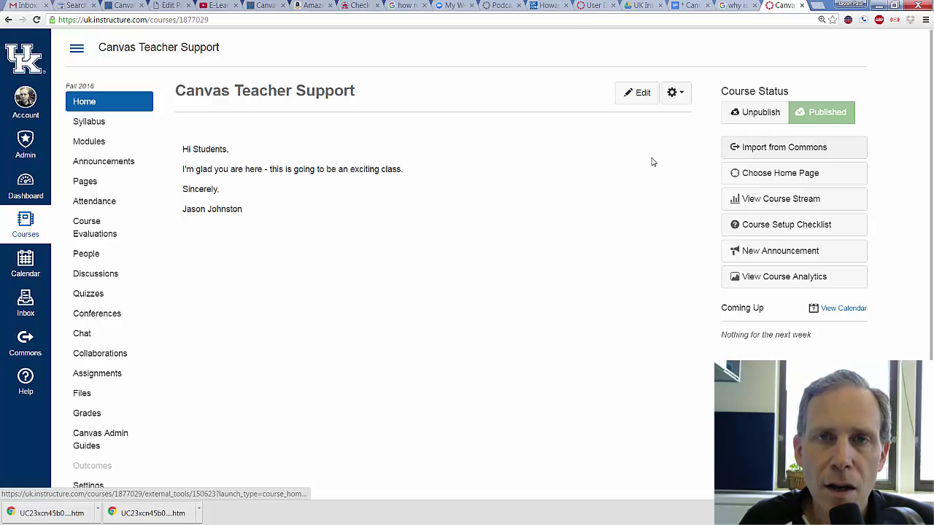
{"action": "left_click", "coordinate": [756, 155]}
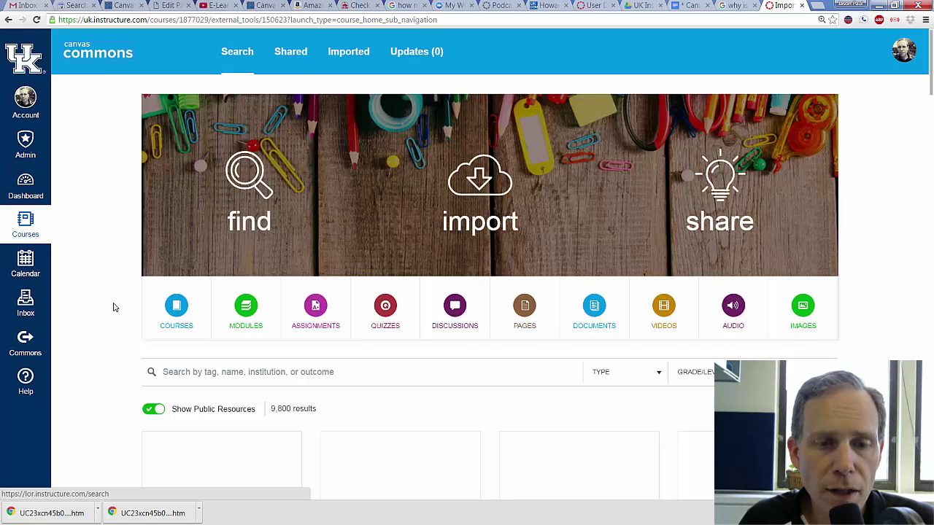
{"action": "scroll", "coordinate": [94, 321], "scroll_direction": "down", "scroll_amount": 1}
- Search Commons for the template author's name to list their resources
{"action": "left_click", "coordinate": [232, 274]}
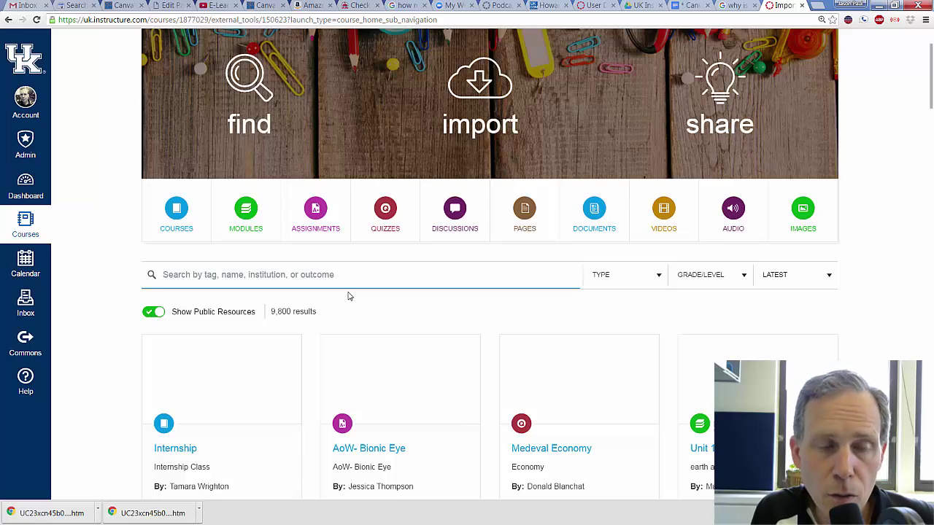
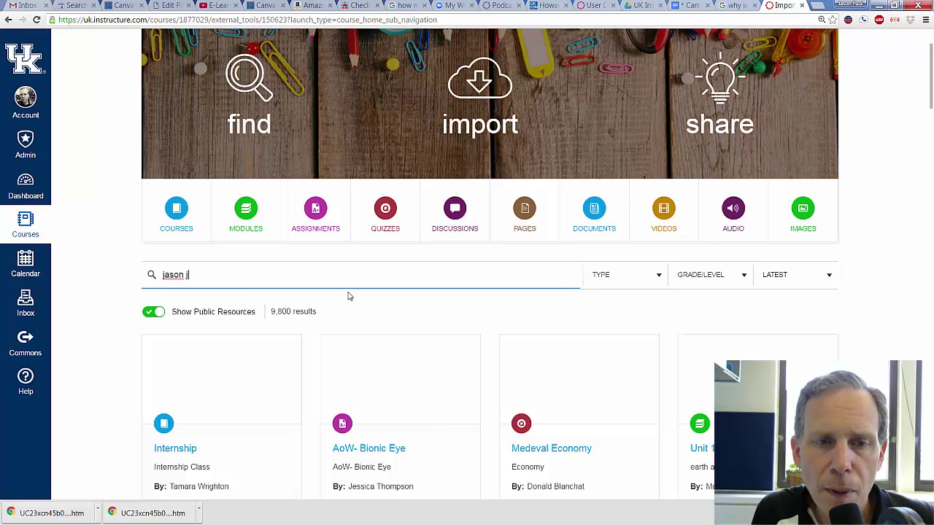
{"action": "key", "text": "Return"}
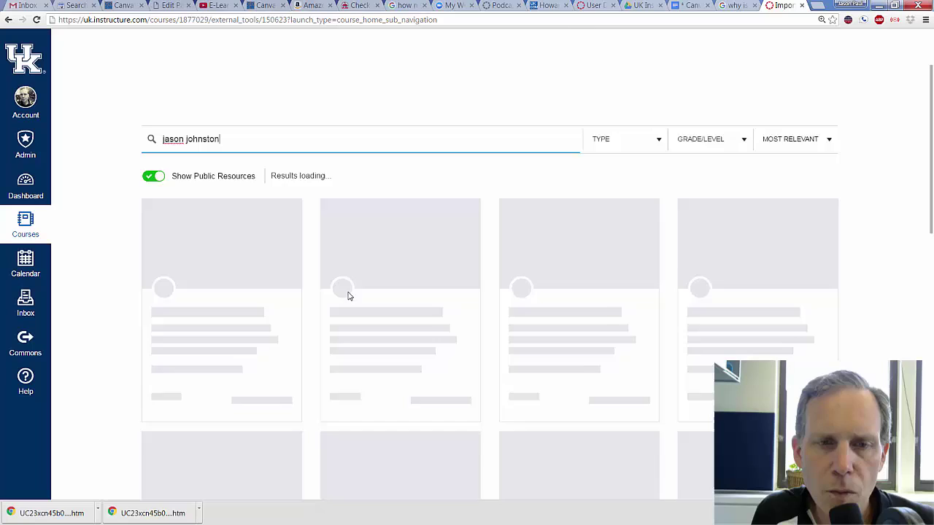
{"action": "scroll", "coordinate": [348, 295], "scroll_direction": "down", "scroll_amount": 3}
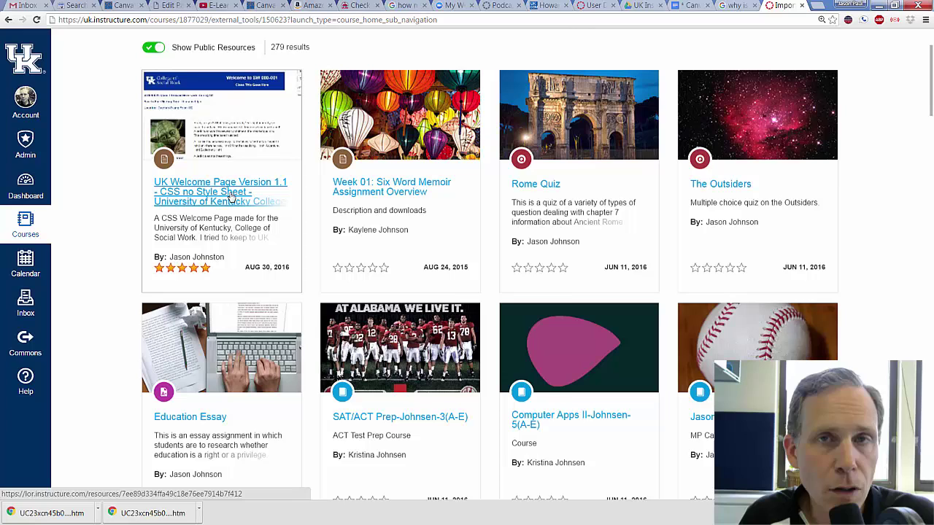
- Open the UK Welcome Page Version 1.1 resource and review its description
{"action": "left_click", "coordinate": [231, 197]}
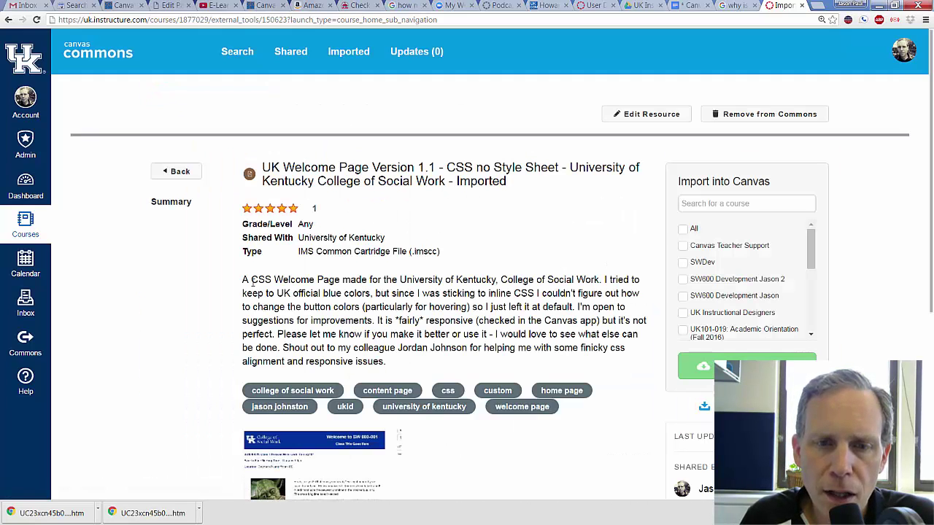
{"action": "left_click_drag", "start_coordinate": [245, 279], "coordinate": [387, 362]}
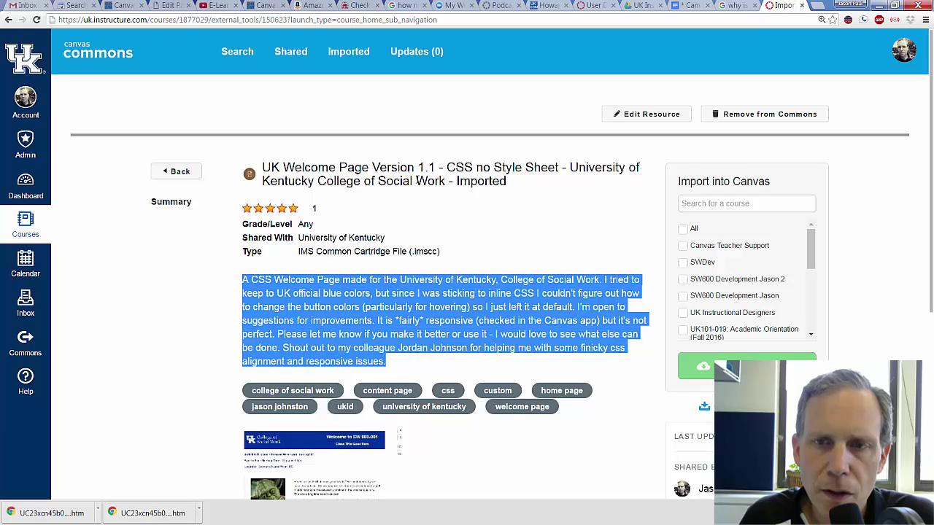
{"action": "left_click", "coordinate": [483, 319]}
{"action": "scroll", "coordinate": [483, 319], "scroll_direction": "down", "scroll_amount": 3}
{"action": "scroll", "coordinate": [483, 319], "scroll_direction": "up", "scroll_amount": 1}
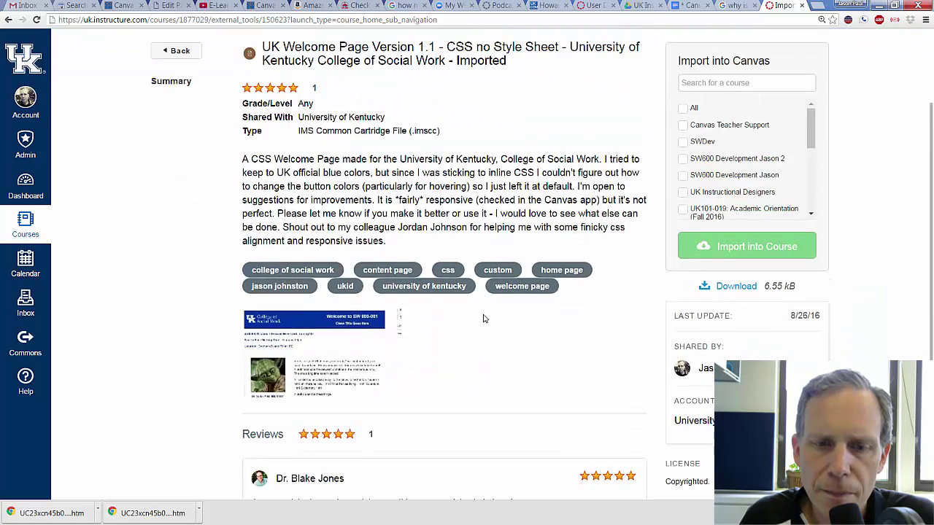
{"action": "scroll", "coordinate": [483, 318], "scroll_direction": "up", "scroll_amount": 3}
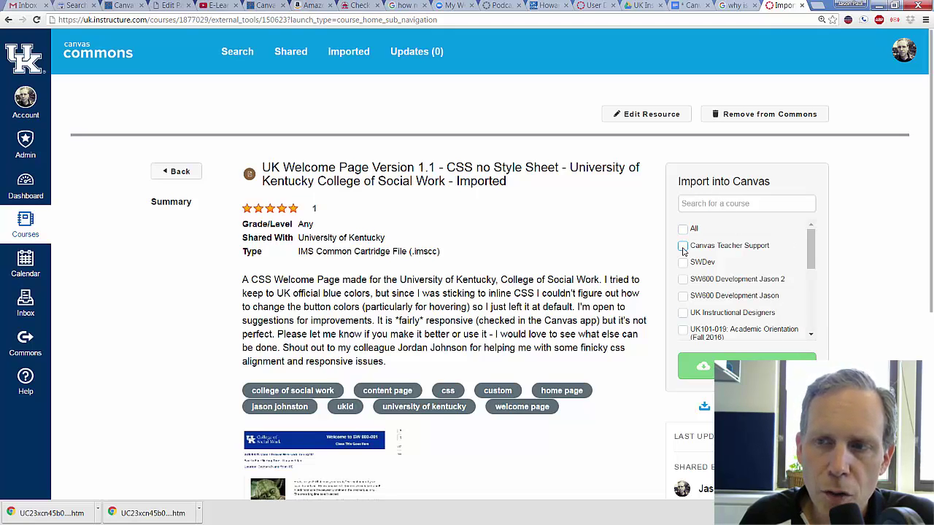
- Import the resource into the Canvas Teacher Support course and confirm the success notice
{"action": "left_click", "coordinate": [683, 248]}
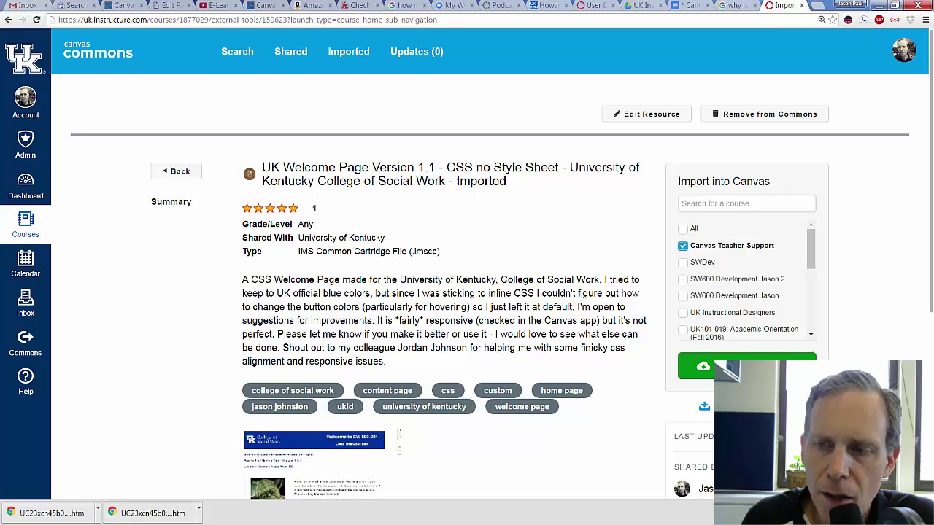
{"action": "left_click", "coordinate": [730, 365]}
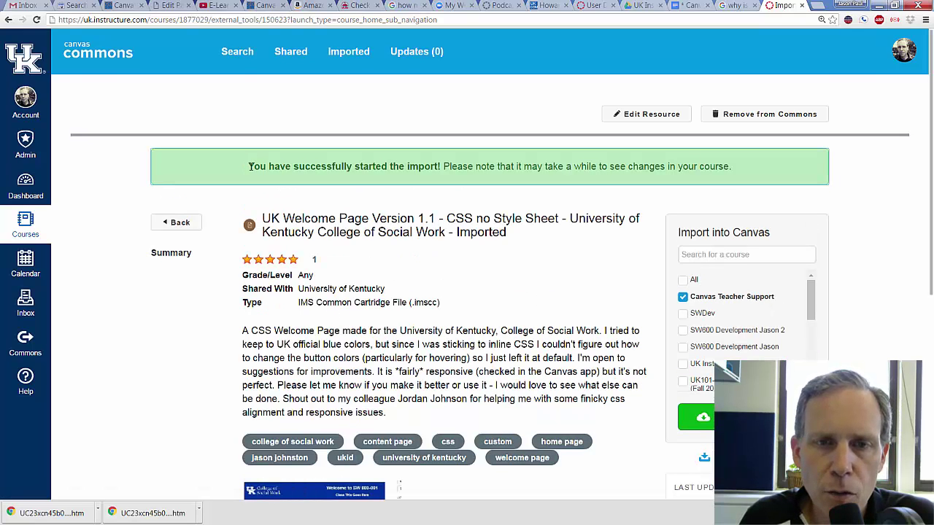
{"action": "left_click_drag", "start_coordinate": [248, 166], "coordinate": [442, 168]}
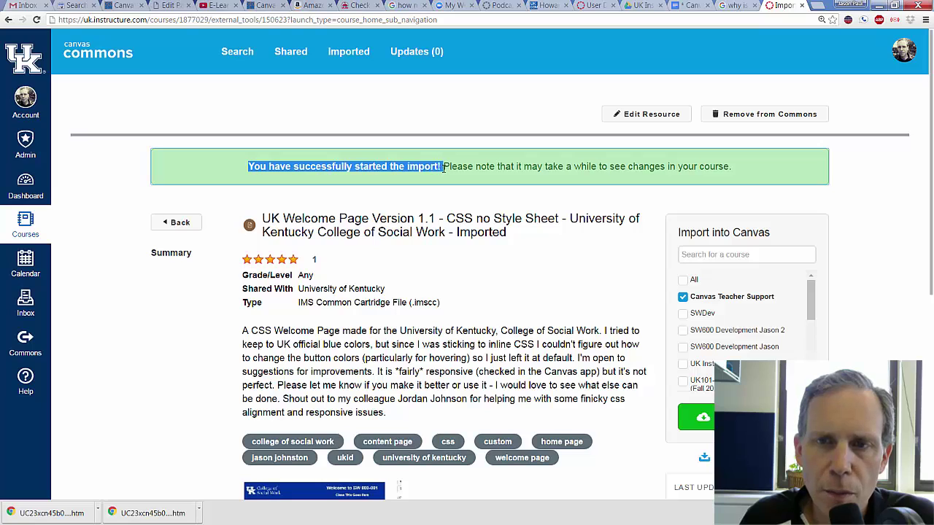
{"action": "left_click", "coordinate": [597, 168]}
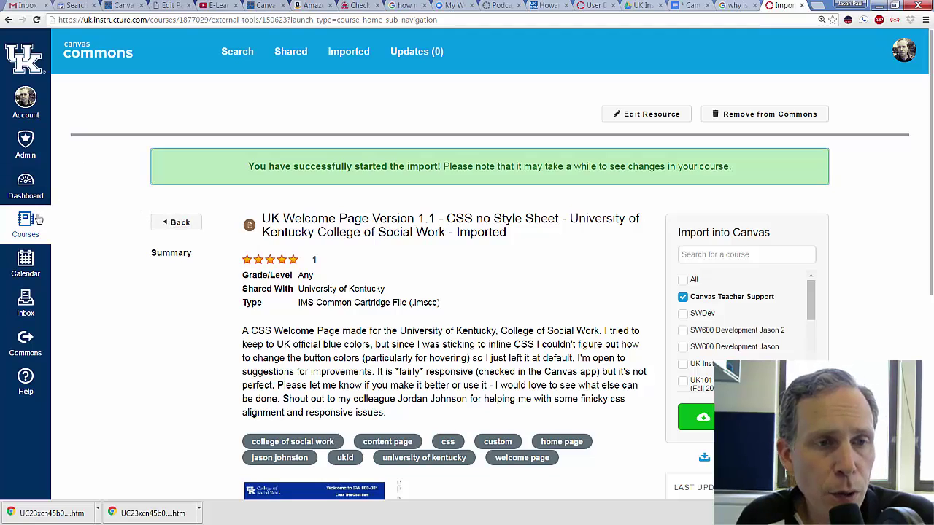
- Show all Canvas Teacher Support pages sorted by creation date, newest first
{"action": "left_click", "coordinate": [33, 191]}
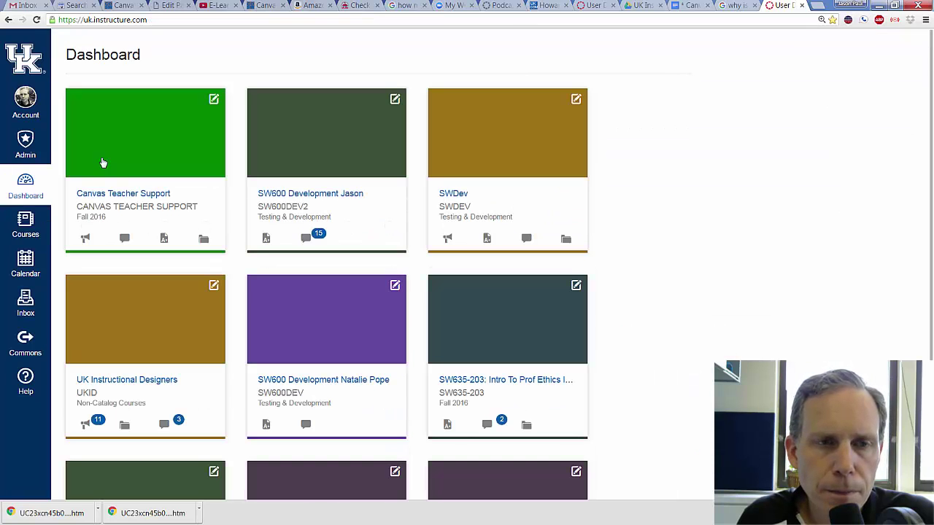
{"action": "left_click", "coordinate": [140, 194]}
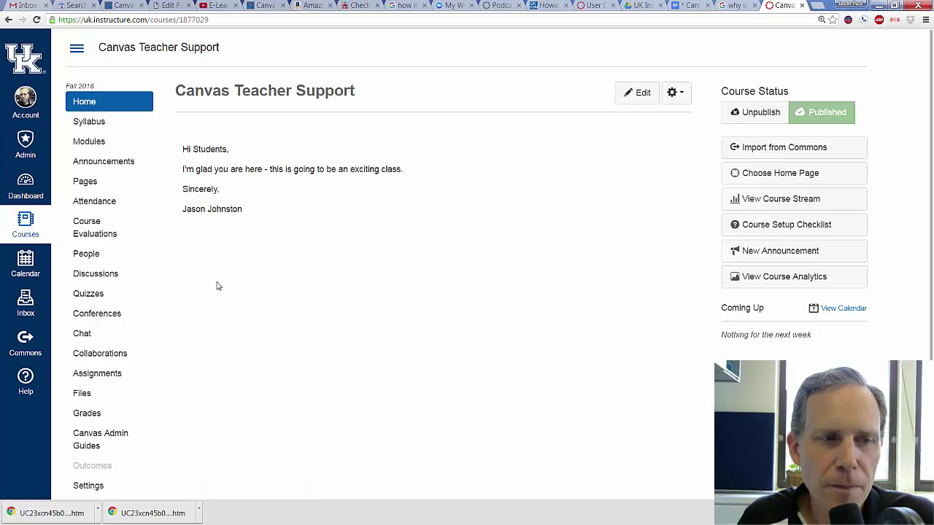
{"action": "left_click", "coordinate": [103, 184]}
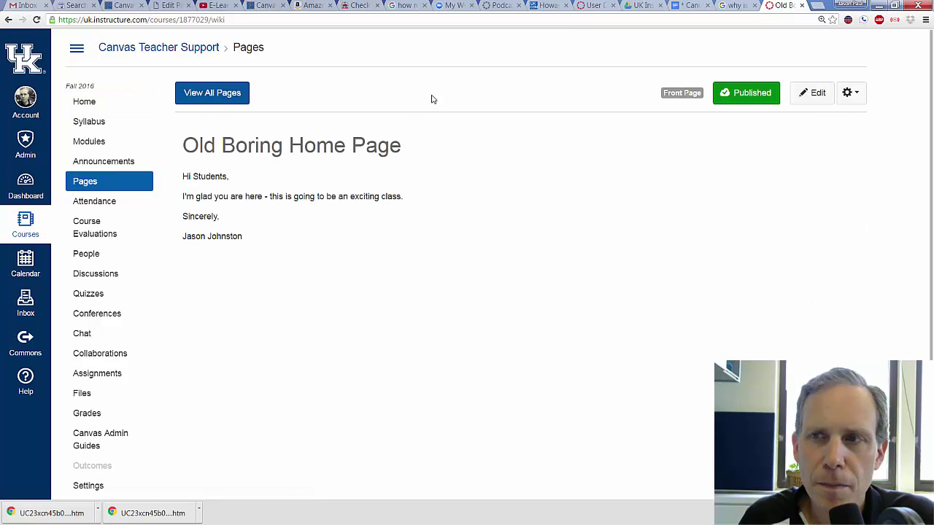
{"action": "left_click", "coordinate": [247, 102]}
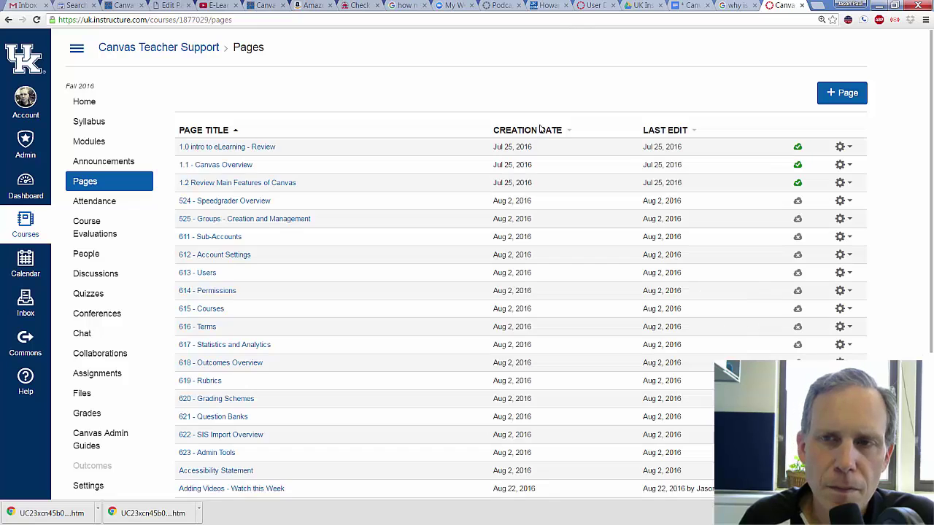
{"action": "left_click", "coordinate": [539, 129]}
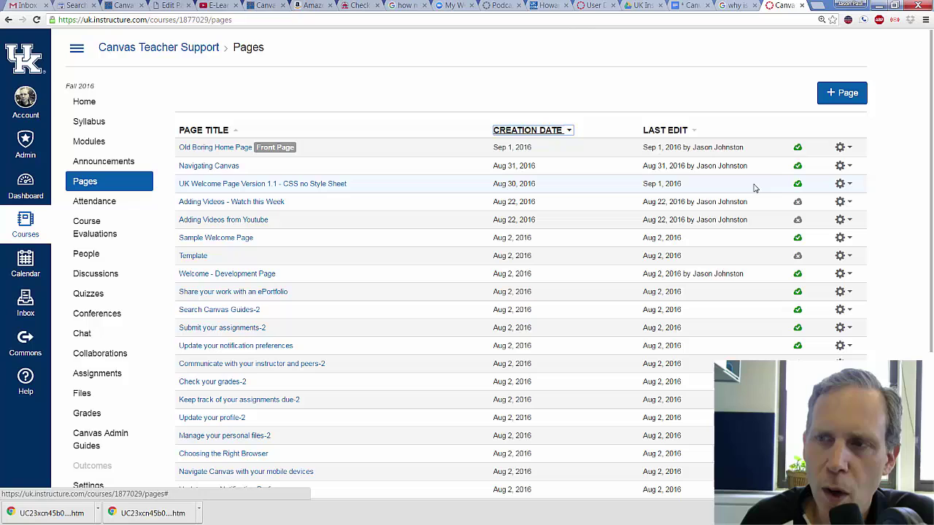
- Edit 'UK Welcome Page Version 1.1 - CSS no Style Sheet' and scroll through its content
{"action": "left_click", "coordinate": [297, 184]}
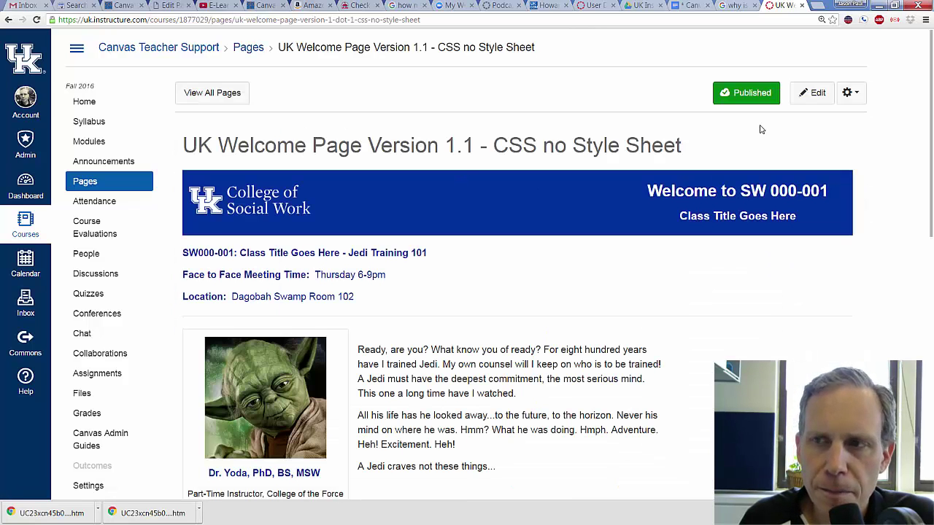
{"action": "left_click", "coordinate": [817, 92]}
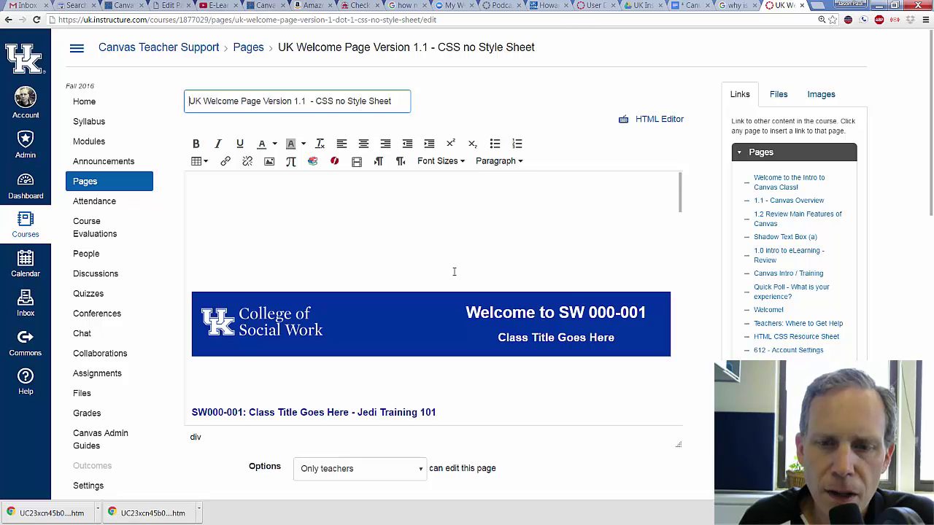
{"action": "scroll", "coordinate": [459, 271], "scroll_direction": "down", "scroll_amount": 7}
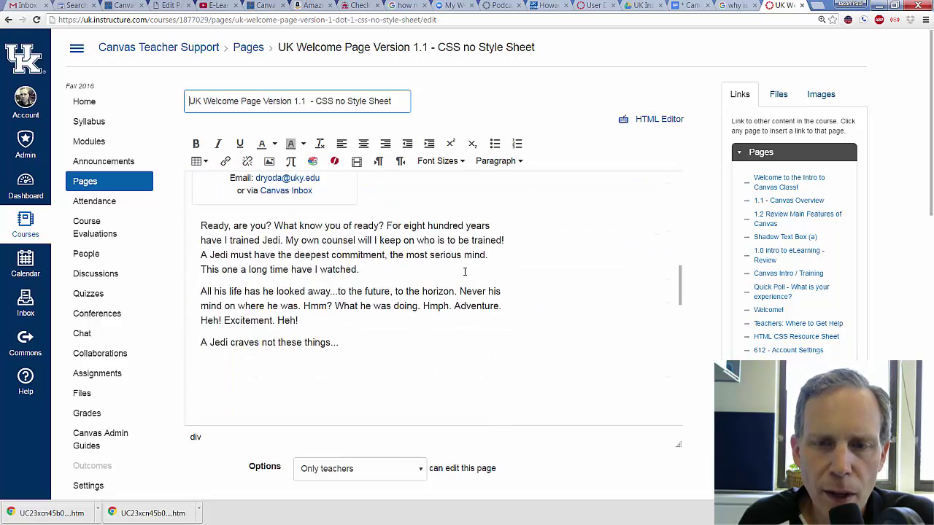
{"action": "scroll", "coordinate": [464, 271], "scroll_direction": "up", "scroll_amount": 8}
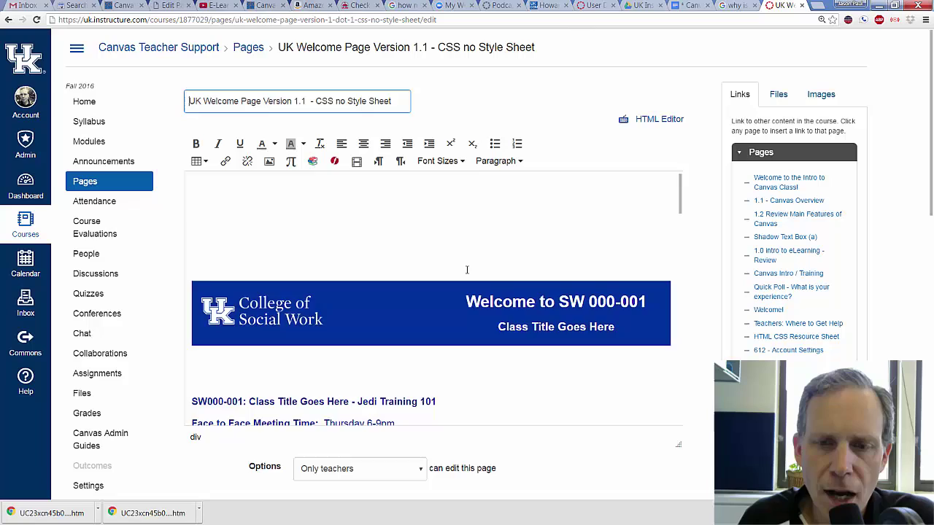
{"action": "scroll", "coordinate": [467, 270], "scroll_direction": "down", "scroll_amount": 10}
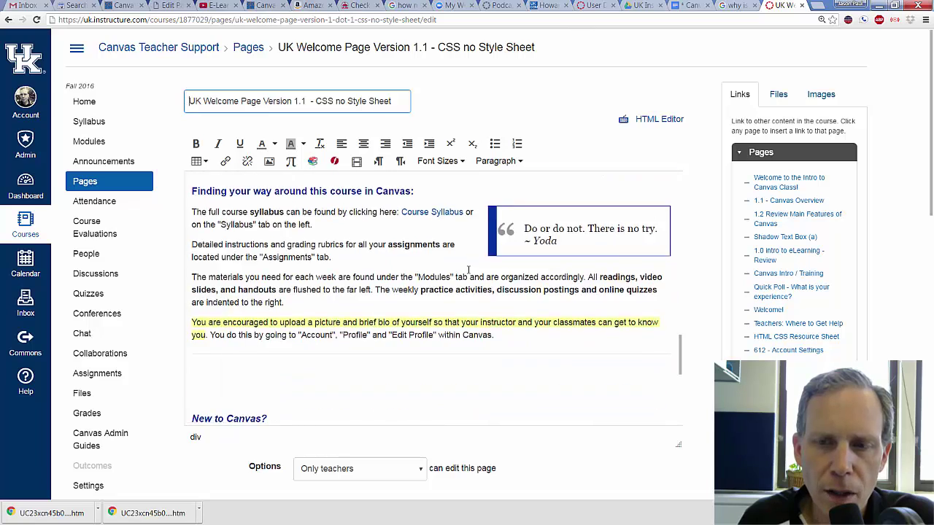
{"action": "scroll", "coordinate": [466, 270], "scroll_direction": "up", "scroll_amount": 10}
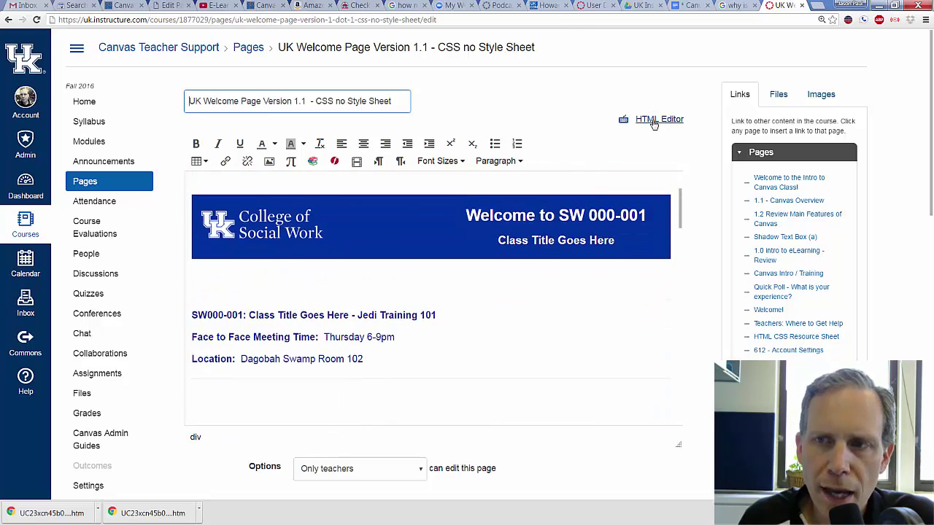
{"action": "left_click", "coordinate": [655, 120]}
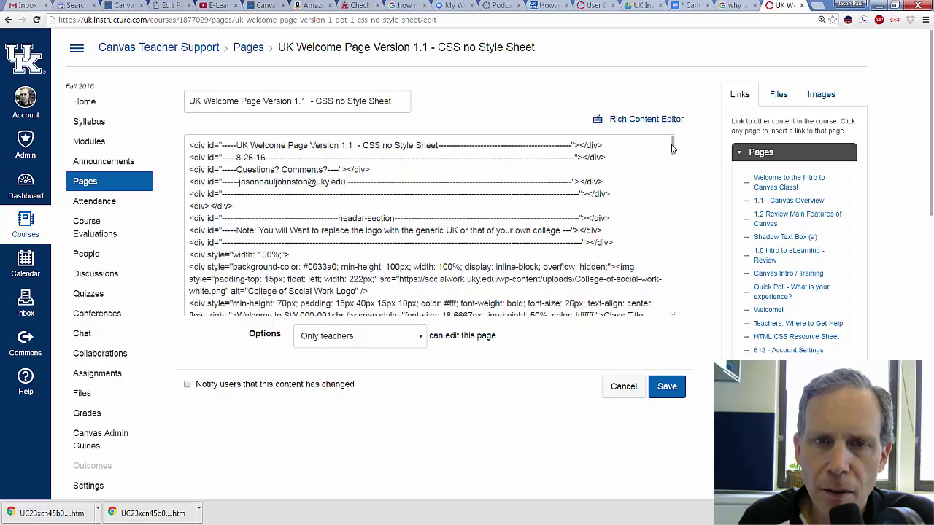
{"action": "left_click_drag", "start_coordinate": [673, 146], "coordinate": [679, 133]}
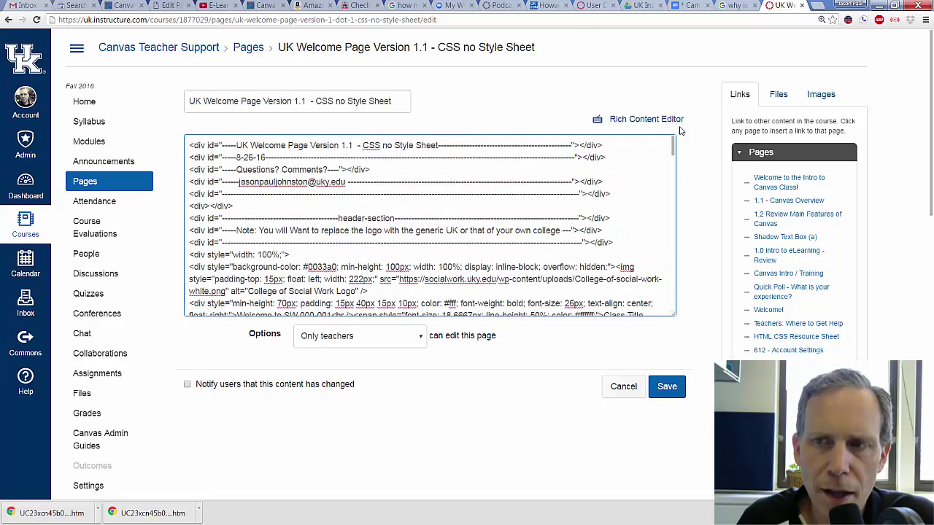
{"action": "left_click", "coordinate": [642, 119]}
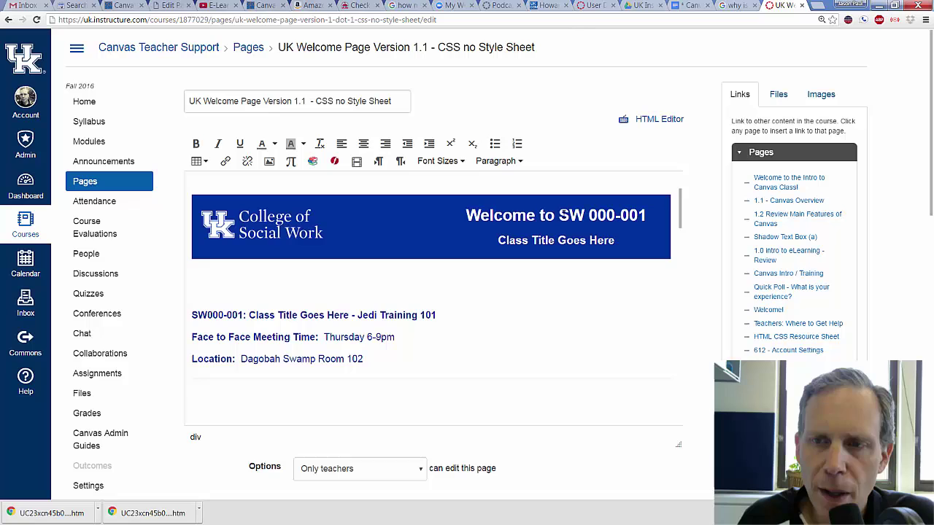
- Change the banner to 'Welcome to Intro to Canvas' with subtitle 'Introduction to Canvas'
{"action": "left_click_drag", "start_coordinate": [558, 215], "coordinate": [645, 215]}
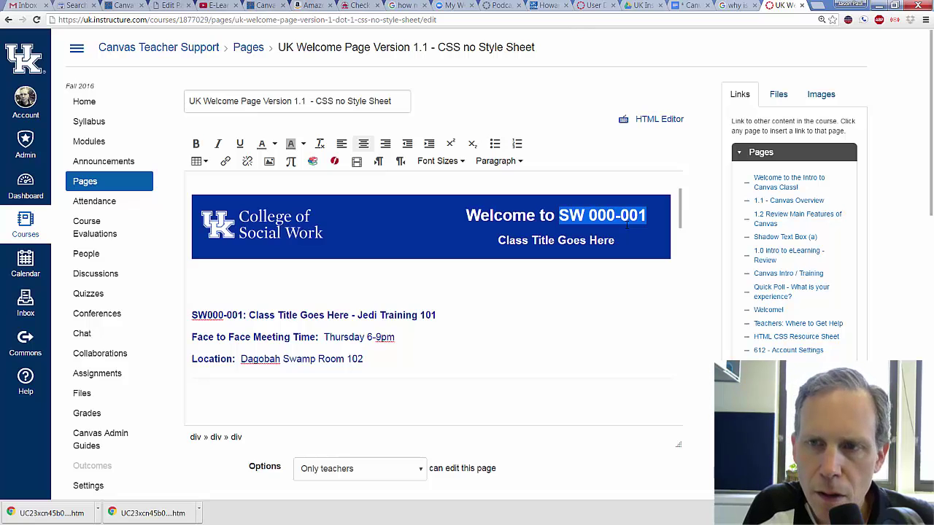
{"action": "type", "text": "IN"}
{"action": "key", "text": "BackSpace"}
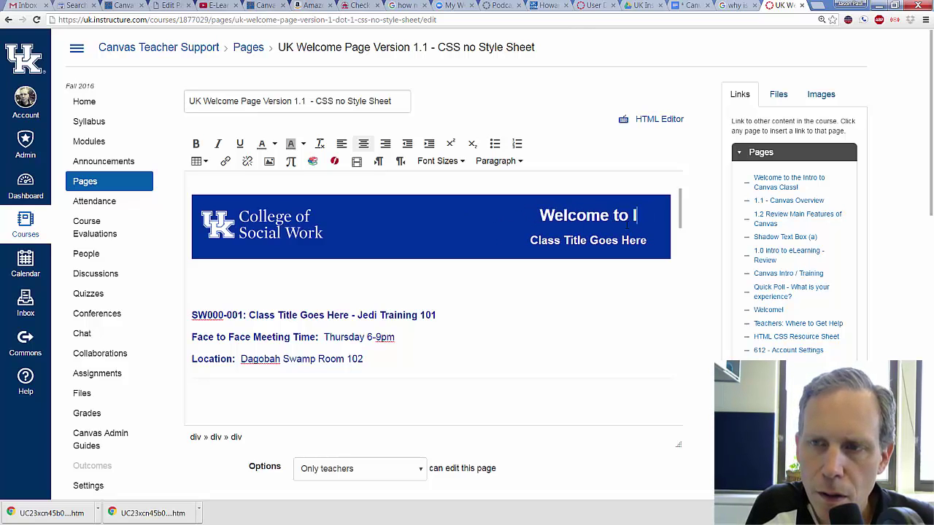
{"action": "type", "text": "ntro to Ca"}
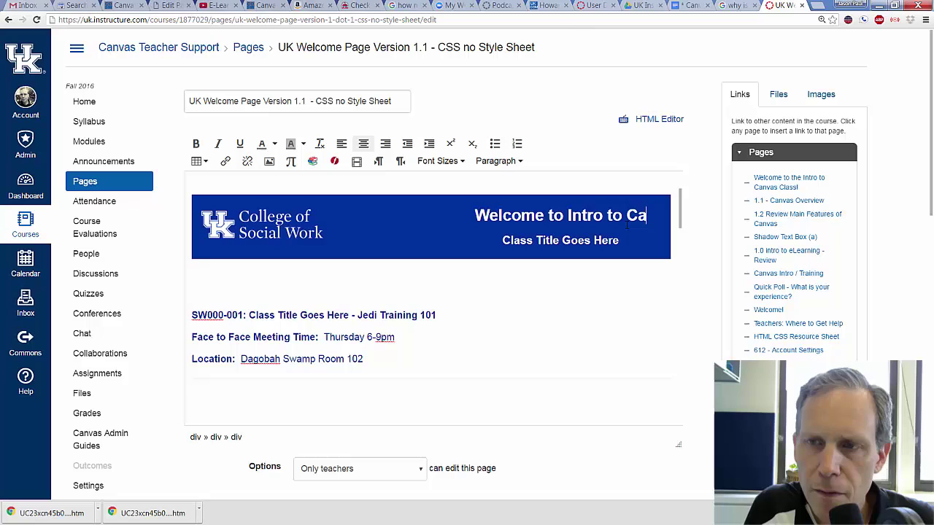
{"action": "type", "text": "nvas"}
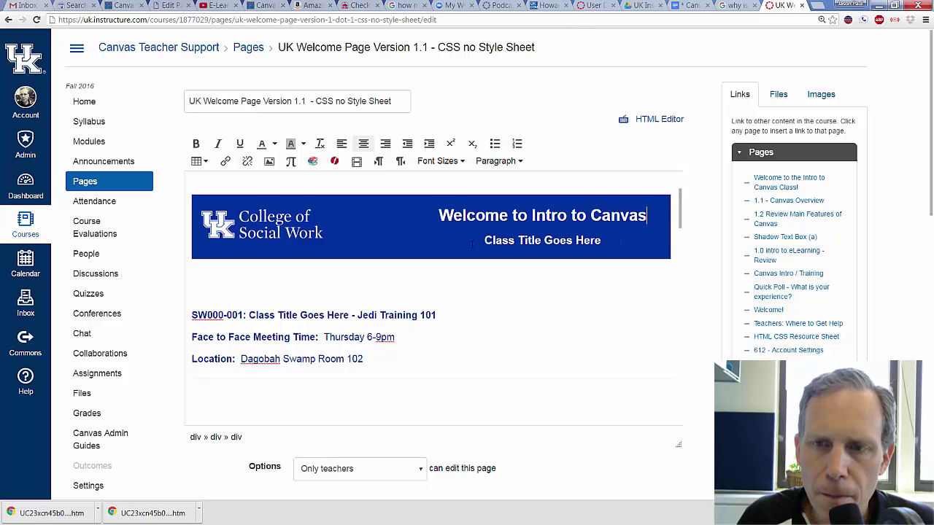
{"action": "left_click_drag", "start_coordinate": [485, 240], "coordinate": [615, 232]}
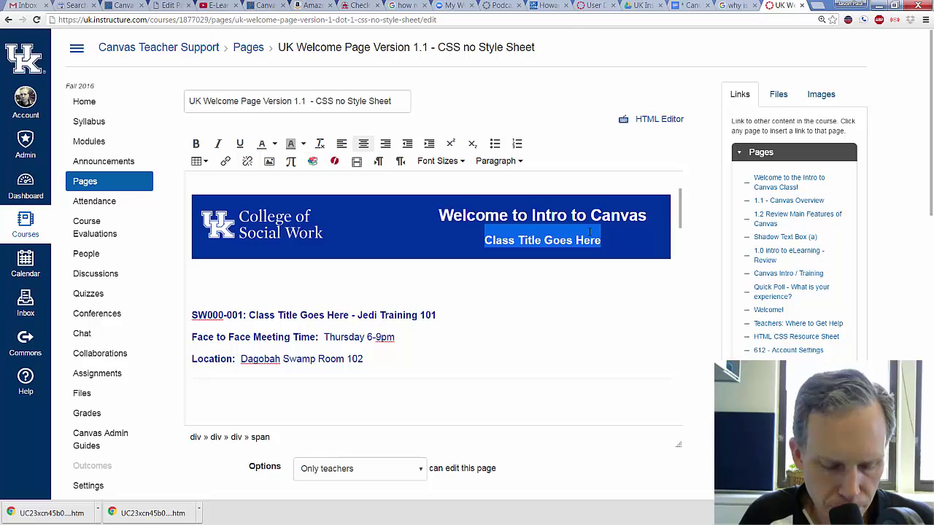
{"action": "type", "text": "Introduc"}
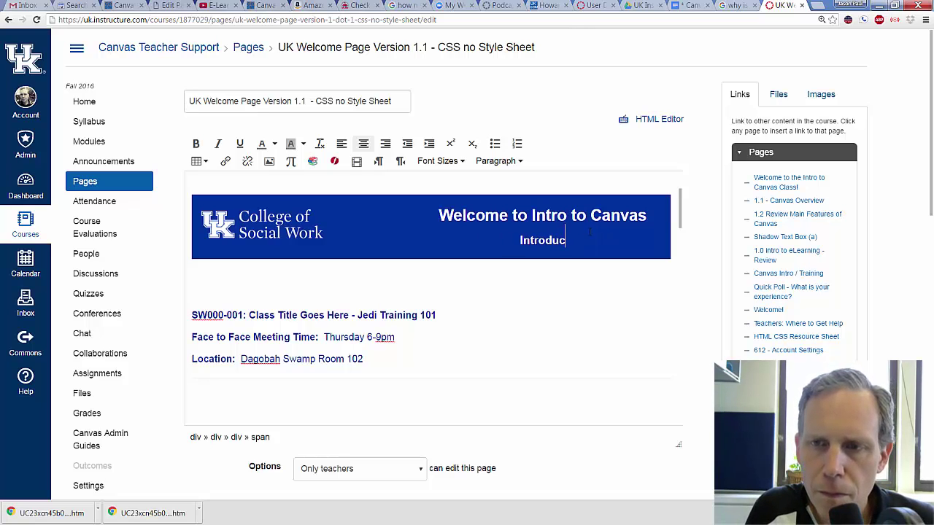
{"action": "type", "text": "tion to Canvas"}
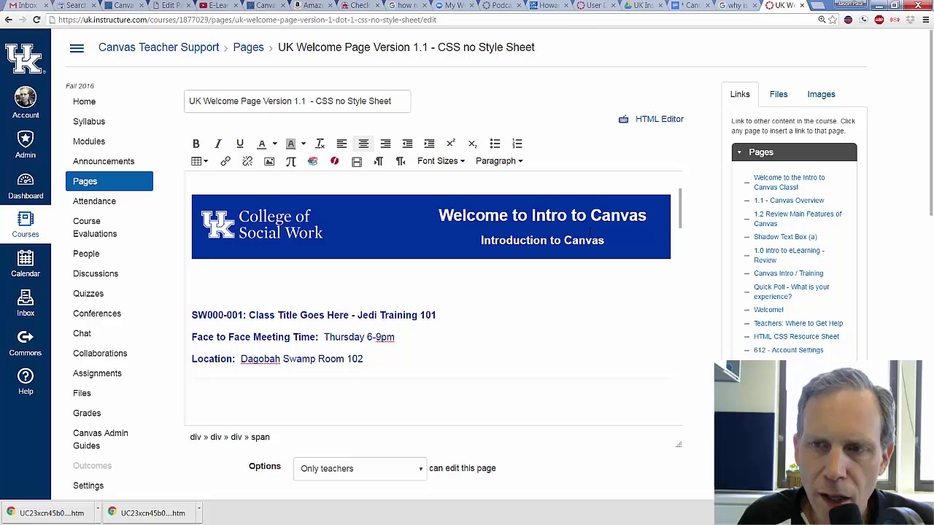
{"action": "left_click", "coordinate": [573, 215]}
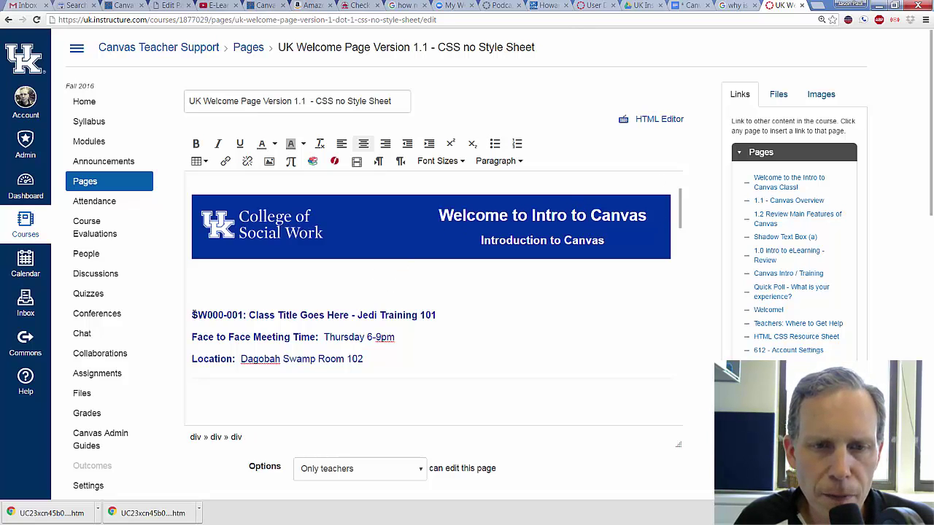
- Change the course line to 'Intro101: Intro to Canvas', set Location to POT 677, and save
{"action": "left_click_drag", "start_coordinate": [193, 315], "coordinate": [243, 315]}
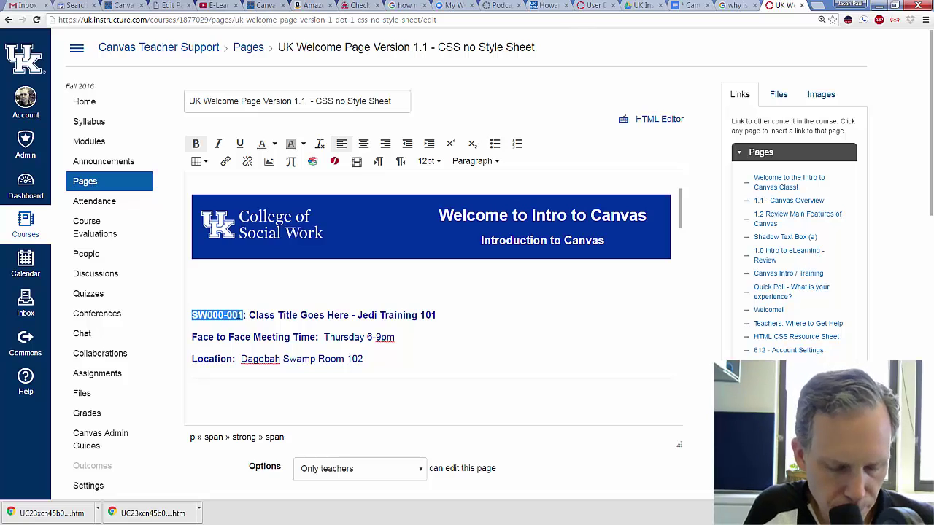
{"action": "type", "text": "Intro101"}
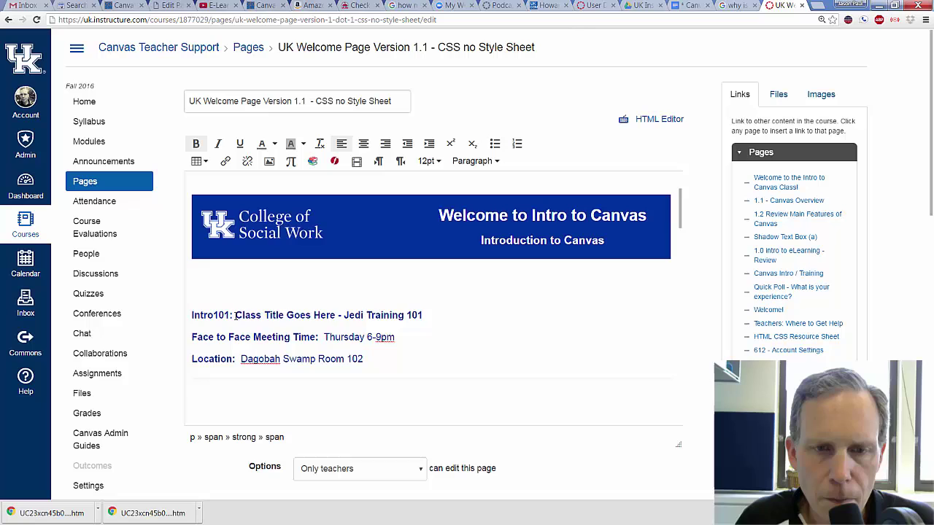
{"action": "left_click_drag", "start_coordinate": [234, 315], "coordinate": [441, 316]}
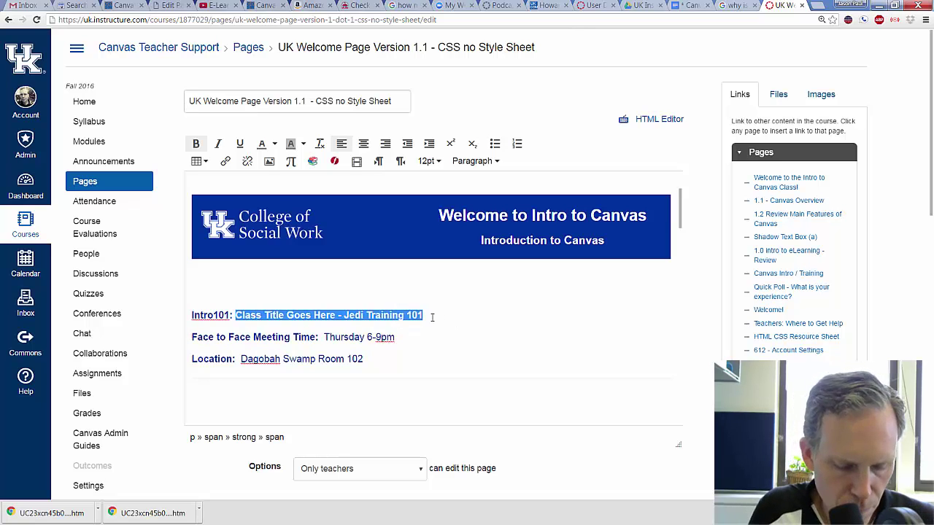
{"action": "type", "text": "Intro101: Intro to Canvas"}
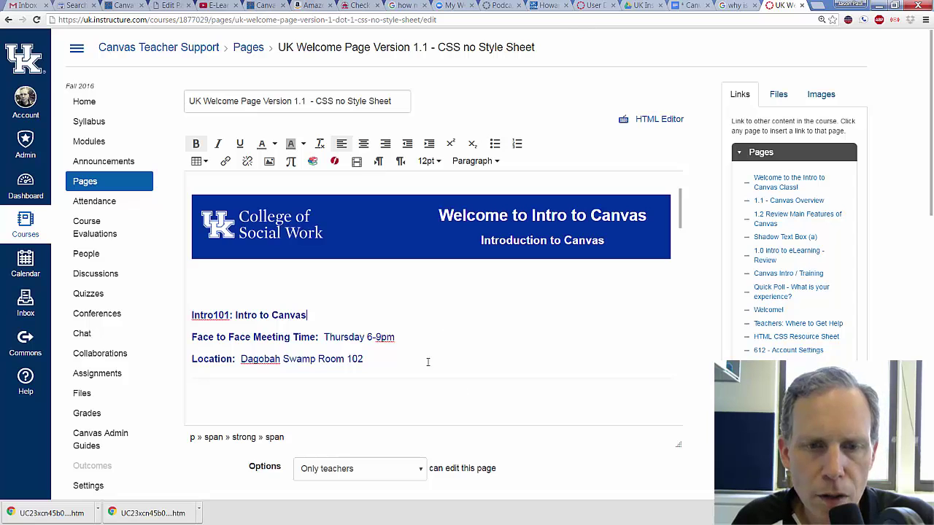
{"action": "left_click", "coordinate": [406, 352]}
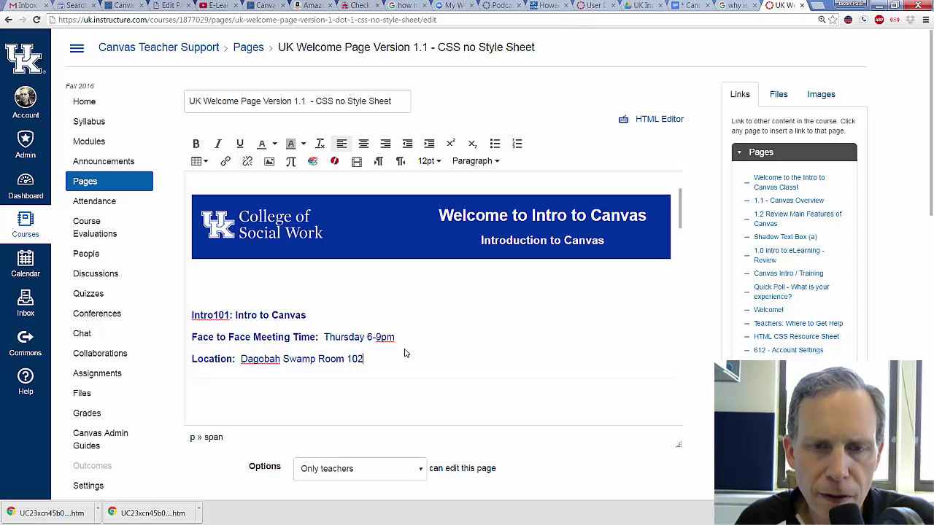
{"action": "scroll", "coordinate": [406, 352], "scroll_direction": "up", "scroll_amount": 1}
{"action": "scroll", "coordinate": [259, 286], "scroll_direction": "down", "scroll_amount": 3}
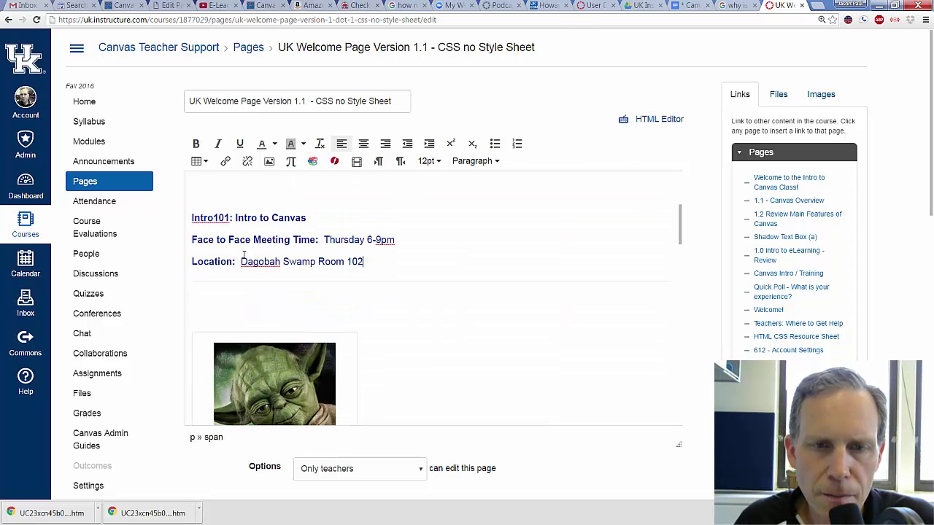
{"action": "left_click_drag", "start_coordinate": [239, 261], "coordinate": [367, 261]}
{"action": "key", "text": "BackSpace"}
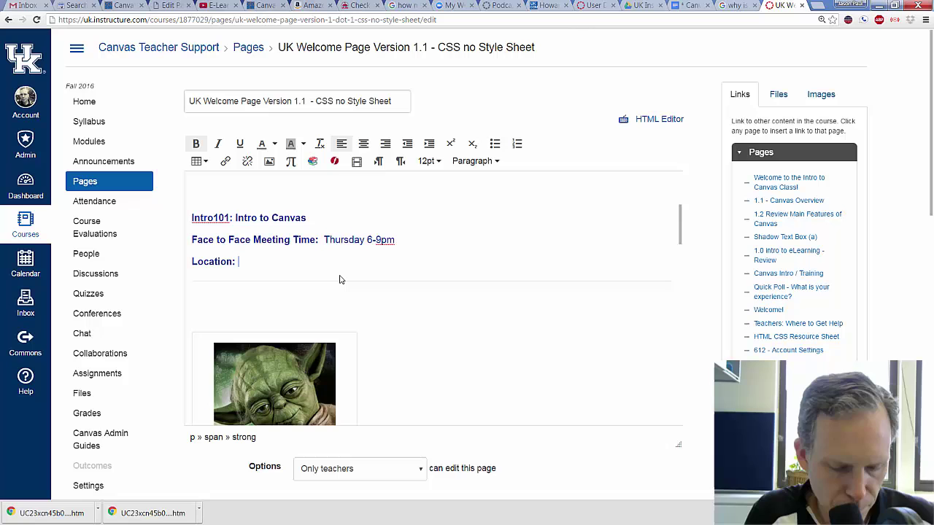
{"action": "type", "text": "POT 677"}
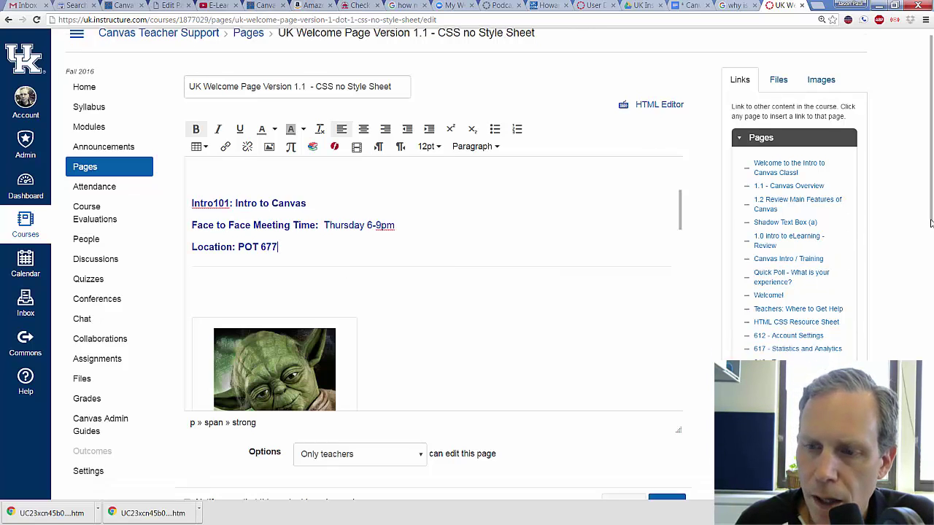
{"action": "left_click_drag", "start_coordinate": [931, 193], "coordinate": [927, 227]}
{"action": "left_click", "coordinate": [666, 440]}
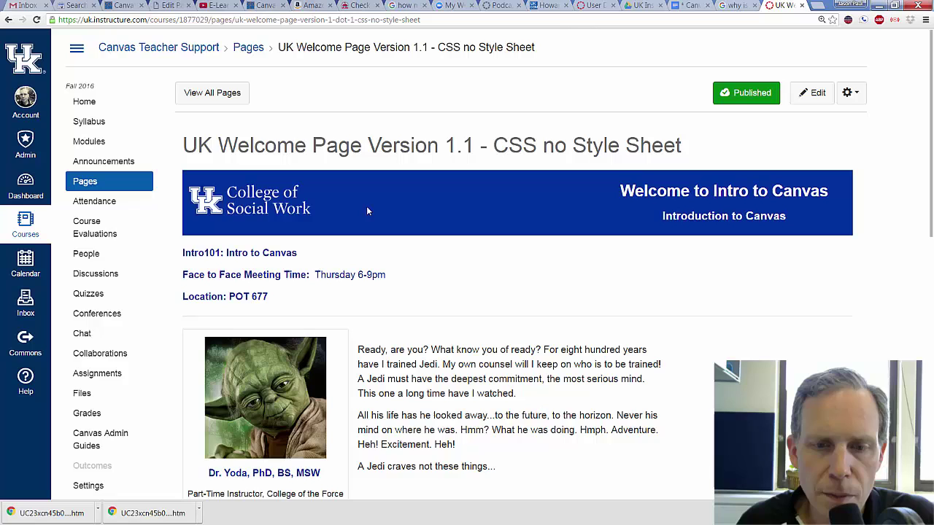
- Review the saved welcome page with its new banner, then reopen it for editing
{"action": "scroll", "coordinate": [543, 344], "scroll_direction": "down", "scroll_amount": 2}
{"action": "scroll", "coordinate": [757, 224], "scroll_direction": "up", "scroll_amount": 2}
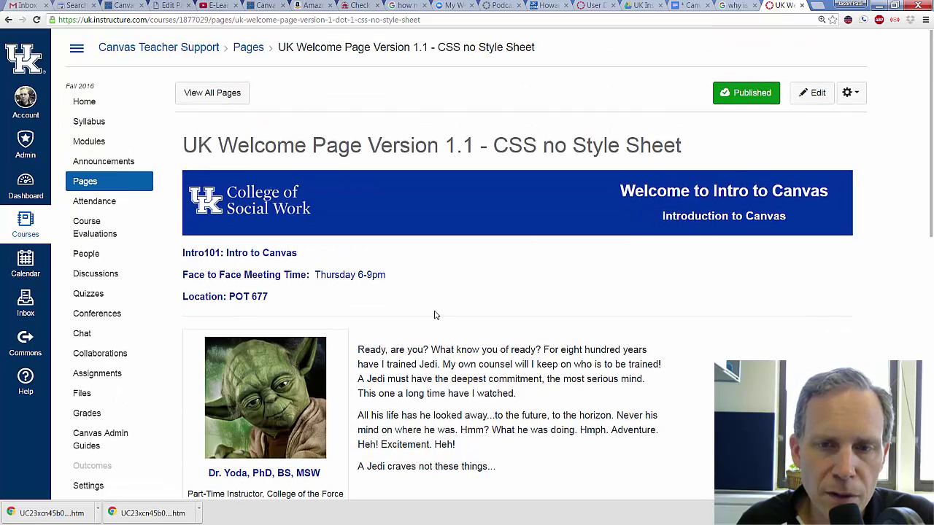
{"action": "left_click", "coordinate": [818, 98]}
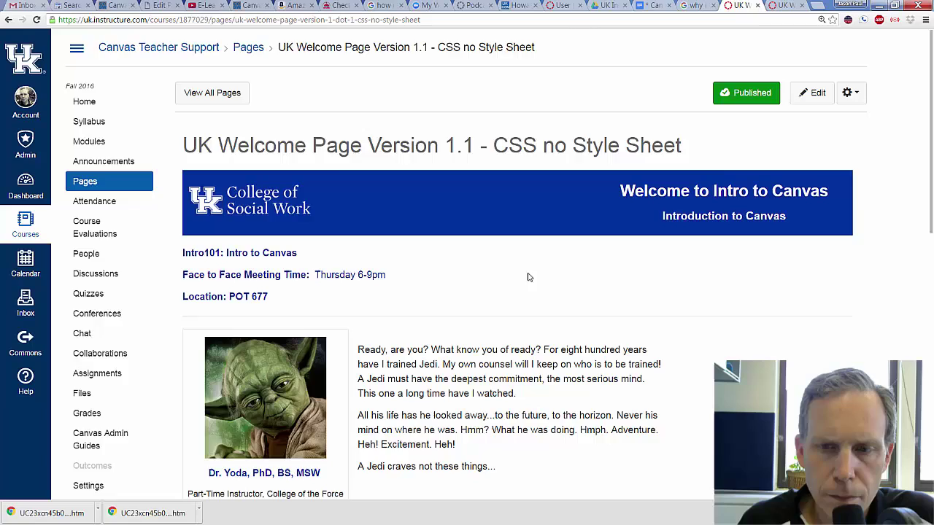
{"action": "scroll", "coordinate": [557, 281], "scroll_direction": "down", "scroll_amount": 3}
{"action": "scroll", "coordinate": [557, 282], "scroll_direction": "up", "scroll_amount": 1}
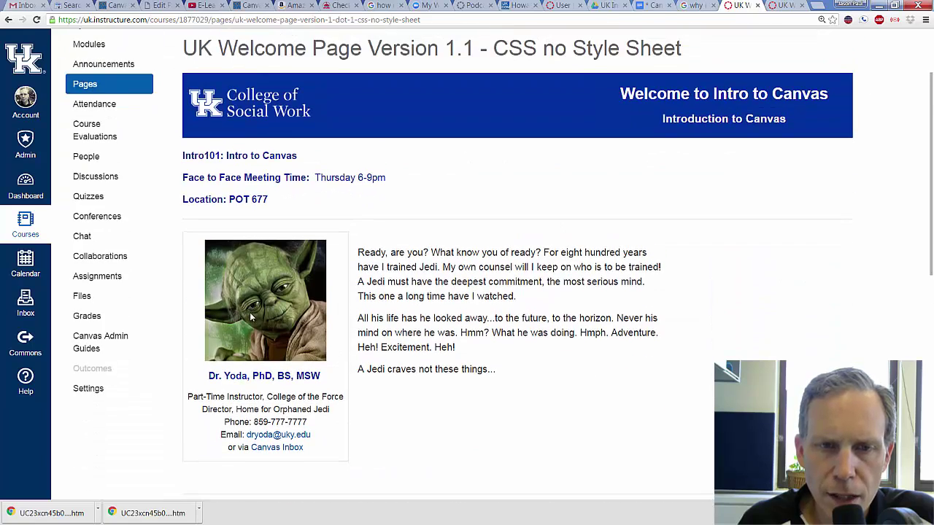
{"action": "scroll", "coordinate": [685, 270], "scroll_direction": "down", "scroll_amount": 2}
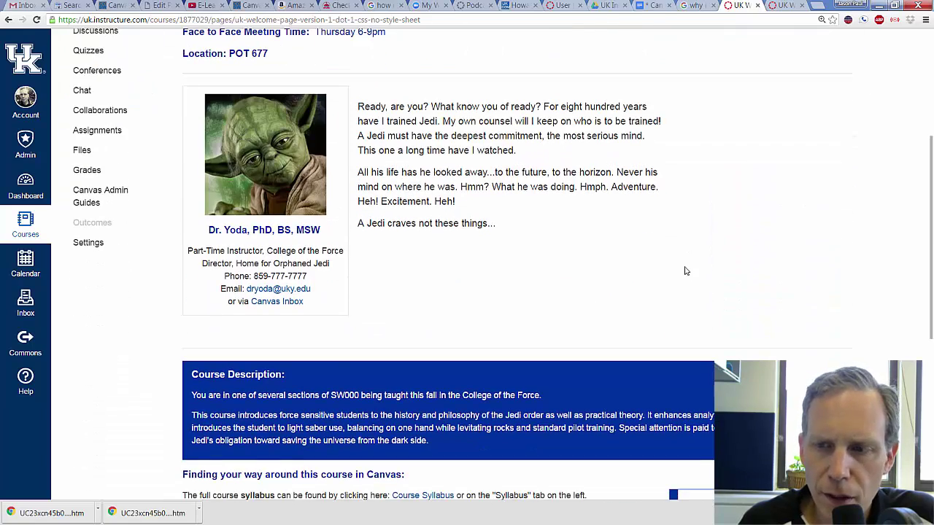
{"action": "scroll", "coordinate": [684, 271], "scroll_direction": "up", "scroll_amount": 4}
{"action": "left_click", "coordinate": [810, 92]}
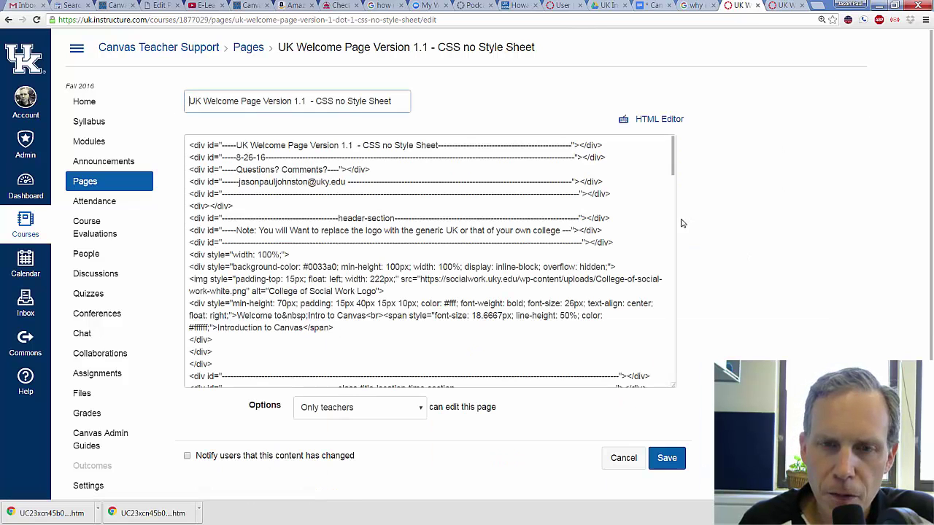
- Replace the Yoda instructor photo with a newly uploaded headshot_b&w.jpg image
{"action": "scroll", "coordinate": [486, 258], "scroll_direction": "down", "scroll_amount": 5}
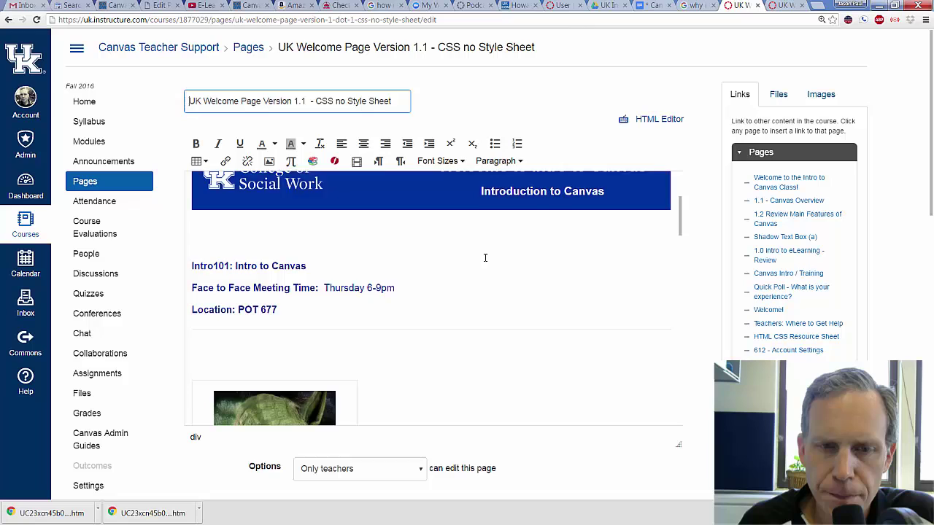
{"action": "left_click", "coordinate": [315, 260]}
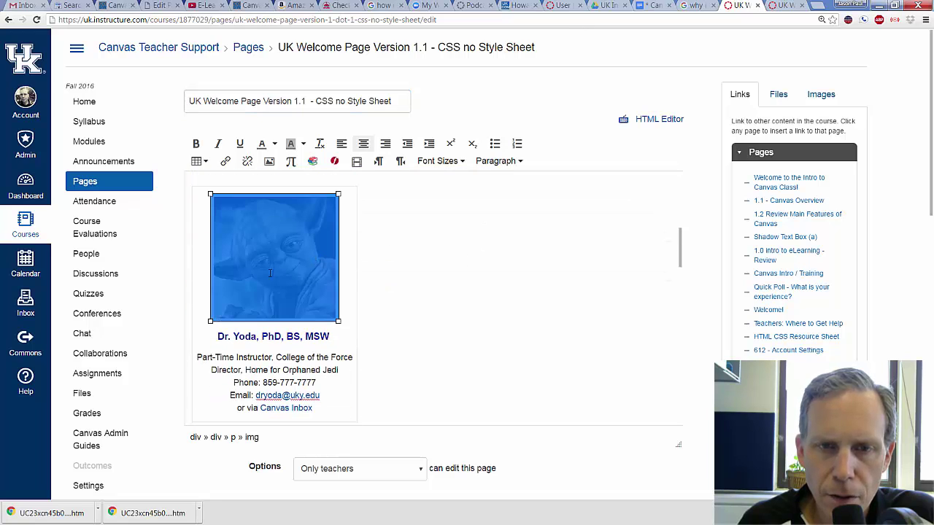
{"action": "left_click", "coordinate": [817, 97]}
{"action": "left_click", "coordinate": [774, 173]}
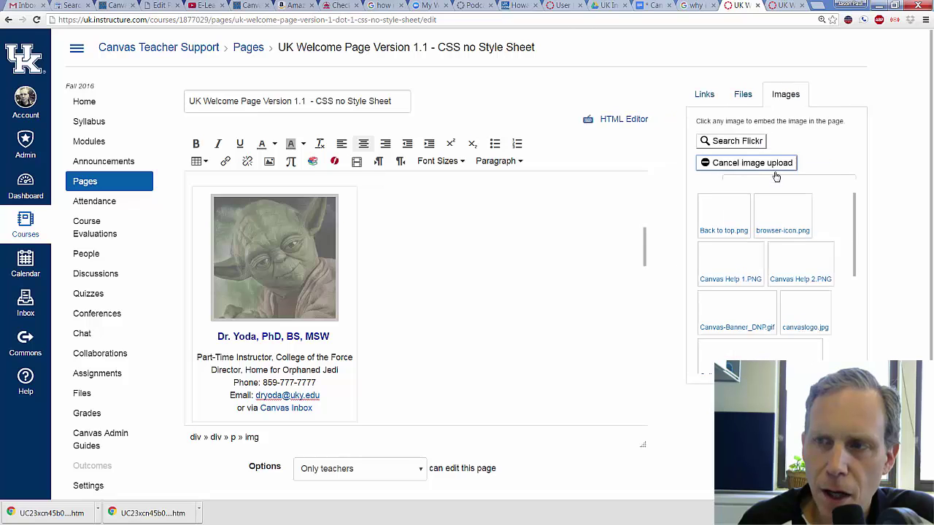
{"action": "left_click", "coordinate": [722, 219]}
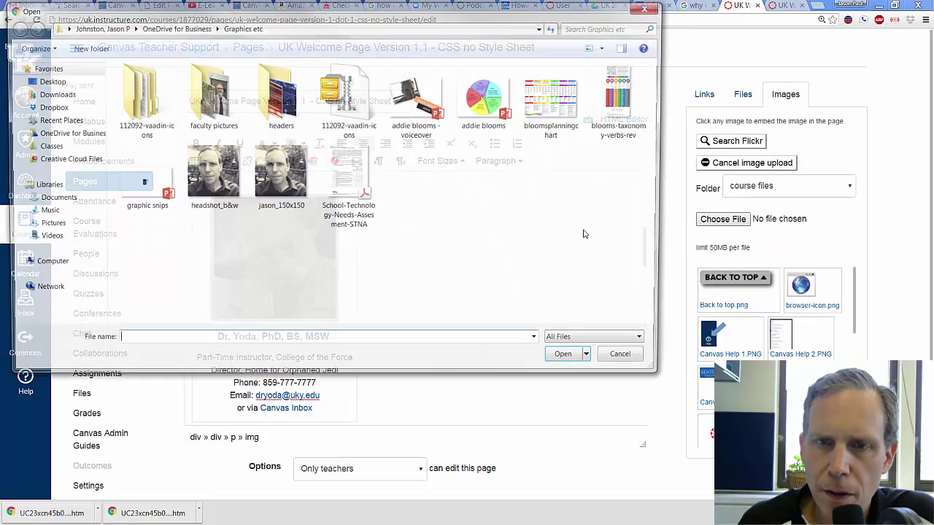
{"action": "left_click", "coordinate": [216, 181]}
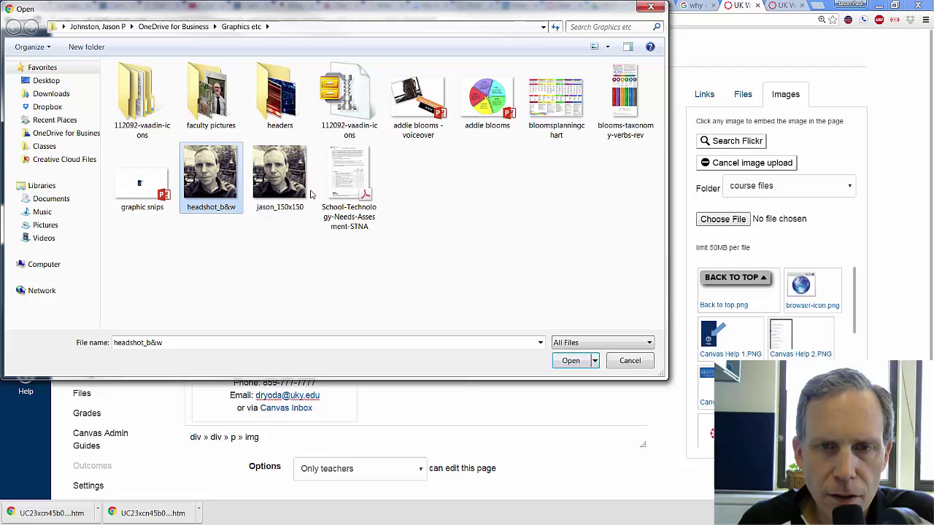
{"action": "left_click", "coordinate": [571, 361]}
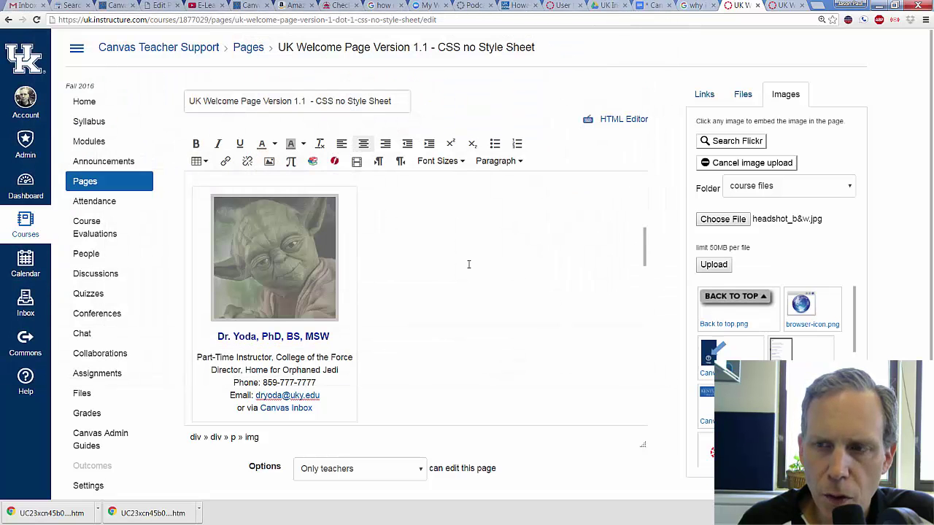
{"action": "left_click", "coordinate": [714, 265]}
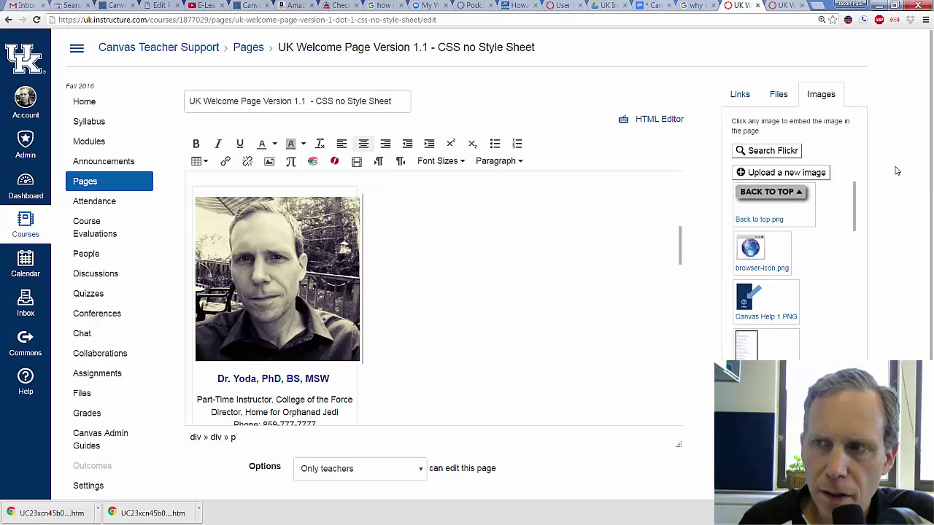
- Save the page with the new headshot and reopen it for editing
{"action": "scroll", "coordinate": [924, 182], "scroll_direction": "down", "scroll_amount": 2}
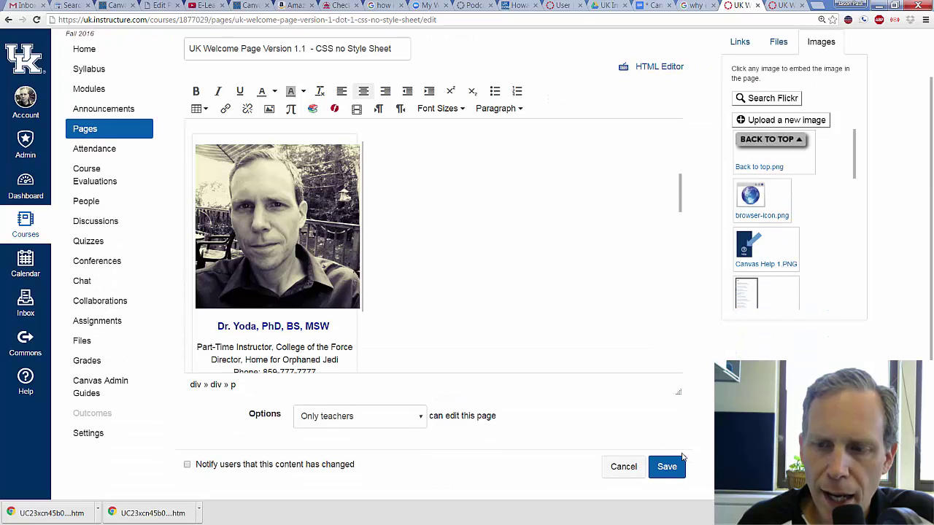
{"action": "left_click", "coordinate": [680, 461]}
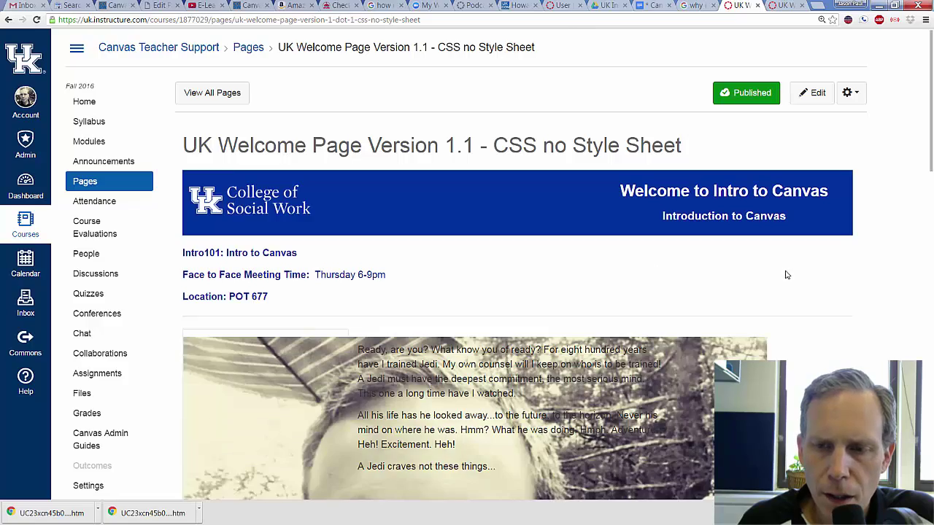
{"action": "scroll", "coordinate": [786, 275], "scroll_direction": "down", "scroll_amount": 7}
{"action": "scroll", "coordinate": [786, 274], "scroll_direction": "up", "scroll_amount": 4}
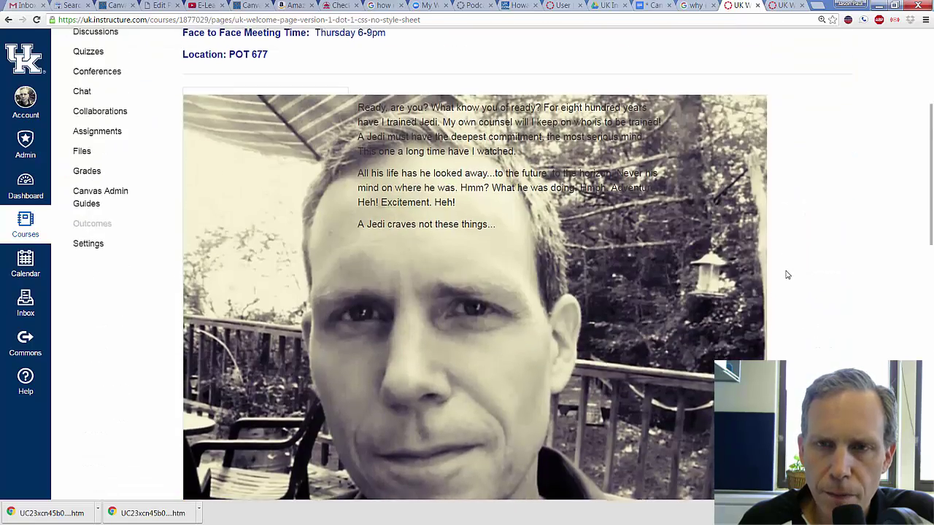
{"action": "scroll", "coordinate": [786, 275], "scroll_direction": "up", "scroll_amount": 3}
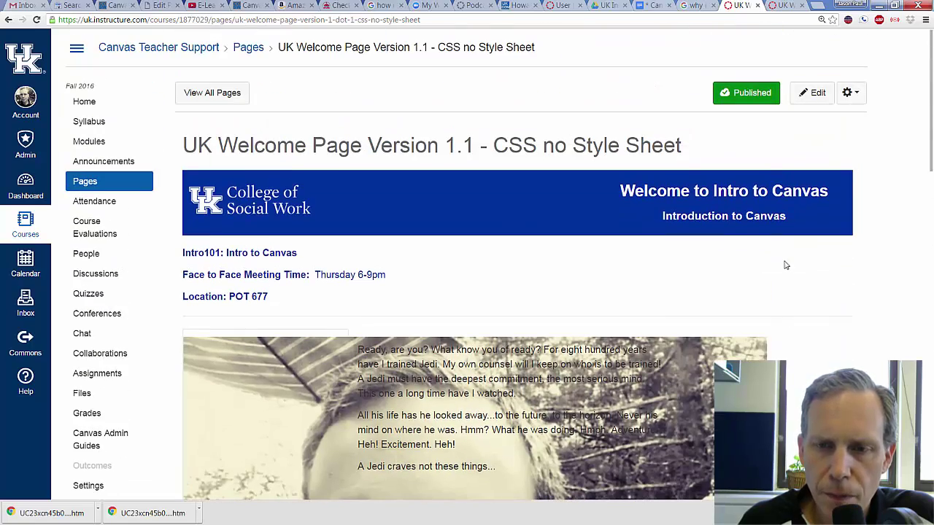
{"action": "left_click", "coordinate": [814, 93]}
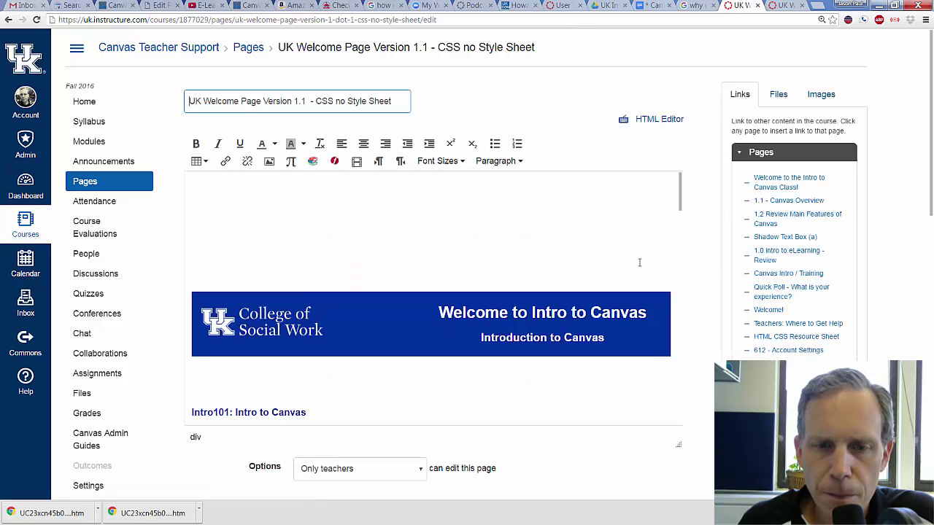
- Shrink the instructor photo by dragging its corner, save, and reopen the editor
{"action": "scroll", "coordinate": [547, 266], "scroll_direction": "down", "scroll_amount": 5}
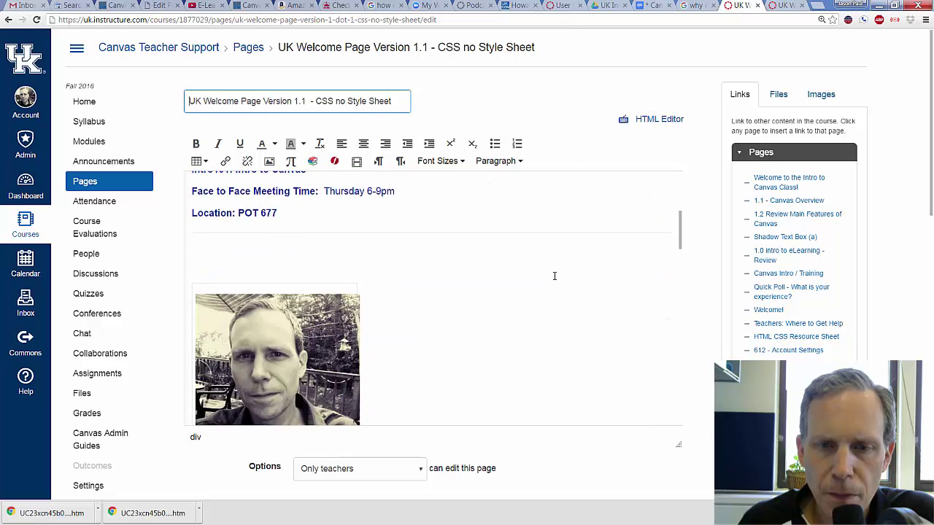
{"action": "scroll", "coordinate": [412, 287], "scroll_direction": "up", "scroll_amount": 2}
{"action": "left_click", "coordinate": [357, 257]}
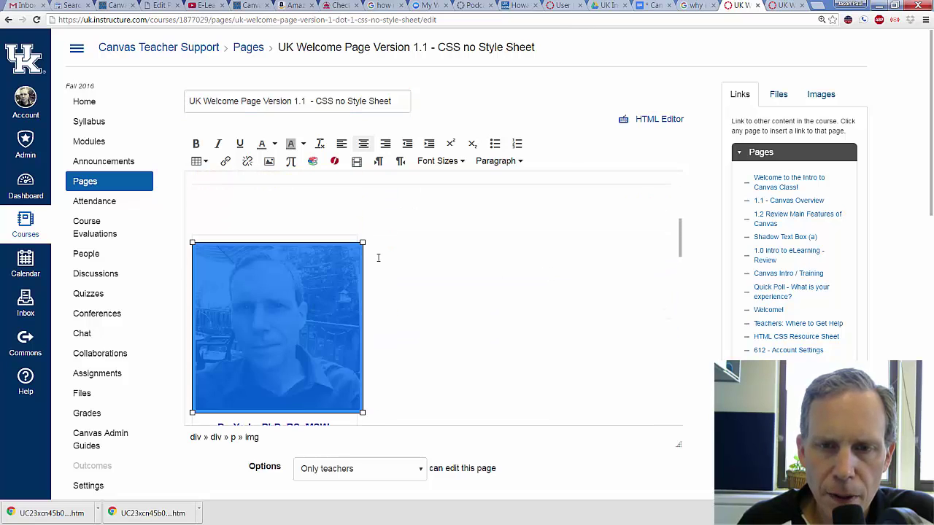
{"action": "left_click_drag", "start_coordinate": [362, 242], "coordinate": [344, 251]}
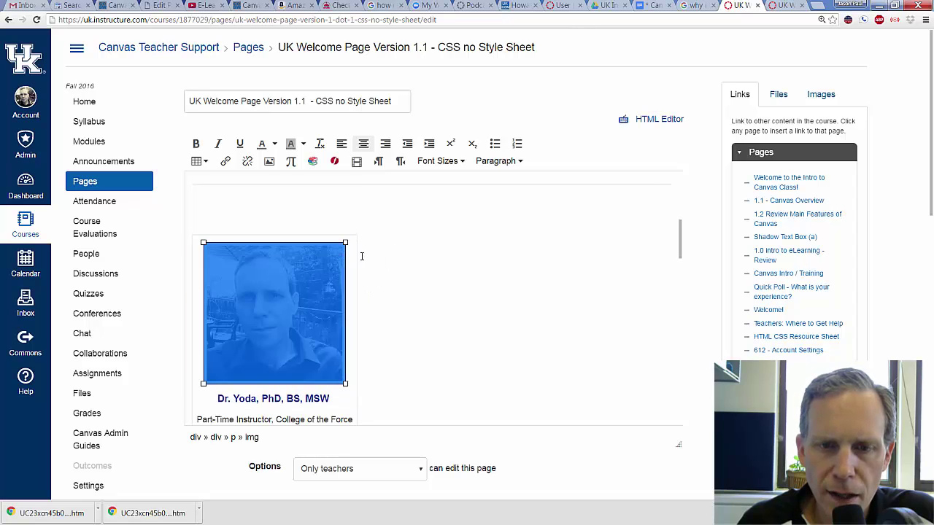
{"action": "left_click", "coordinate": [371, 268]}
{"action": "scroll", "coordinate": [690, 245], "scroll_direction": "down", "scroll_amount": 4}
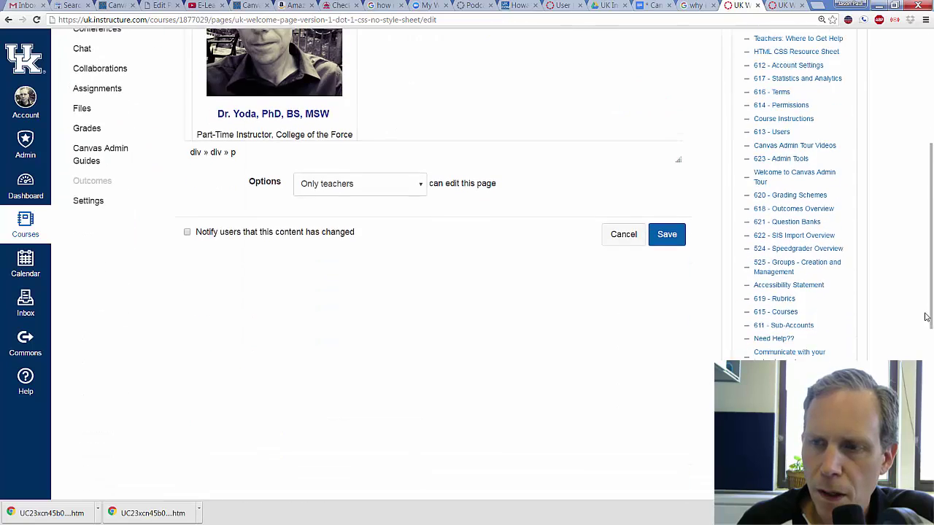
{"action": "left_click", "coordinate": [667, 202]}
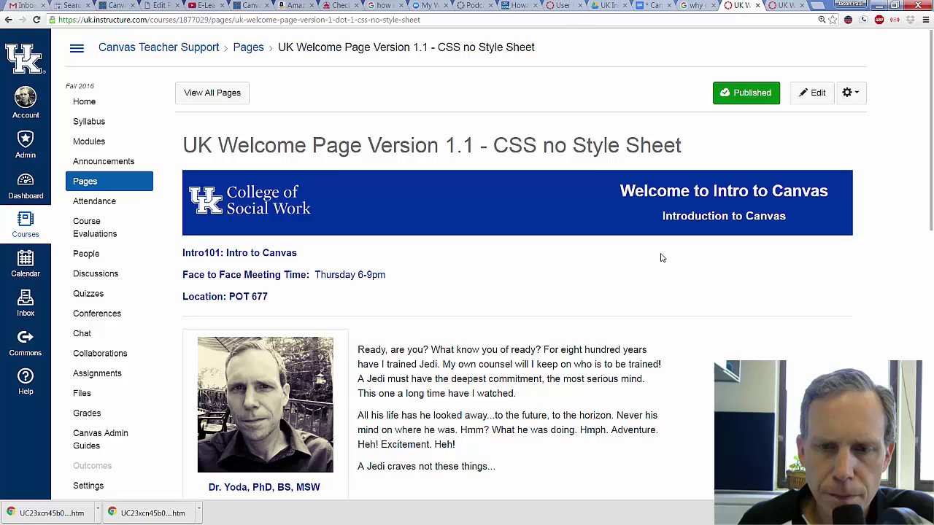
{"action": "scroll", "coordinate": [661, 257], "scroll_direction": "down", "scroll_amount": 3}
{"action": "scroll", "coordinate": [661, 250], "scroll_direction": "up", "scroll_amount": 1}
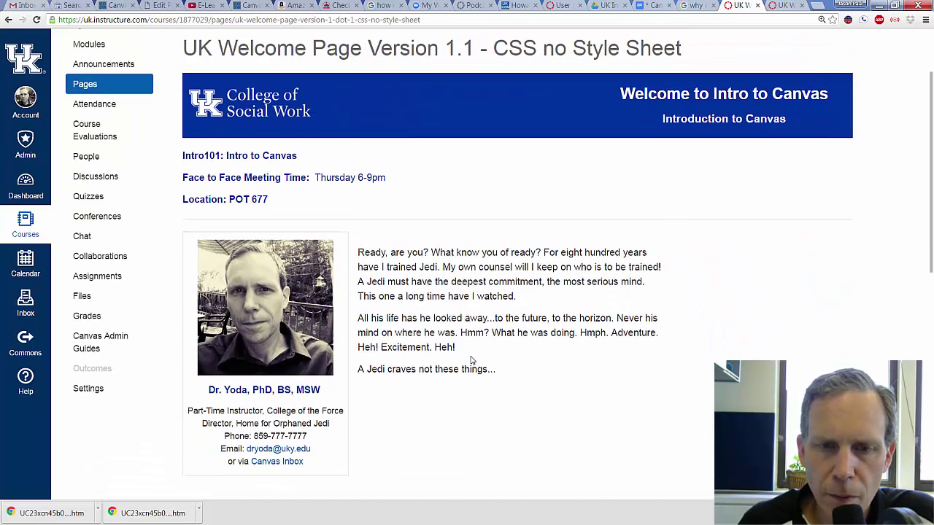
{"action": "scroll", "coordinate": [496, 354], "scroll_direction": "up", "scroll_amount": 1}
{"action": "left_click", "coordinate": [808, 92]}
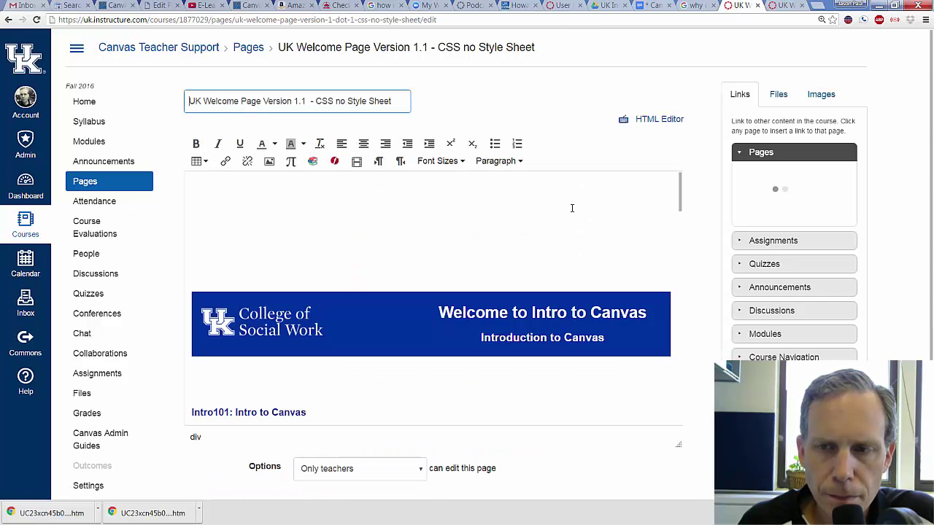
- Fill the instructor card with the new name, M.Ed, Instructional Designer, College of Social Work, UK, and their e-mail
{"action": "scroll", "coordinate": [533, 225], "scroll_direction": "down", "scroll_amount": 7}
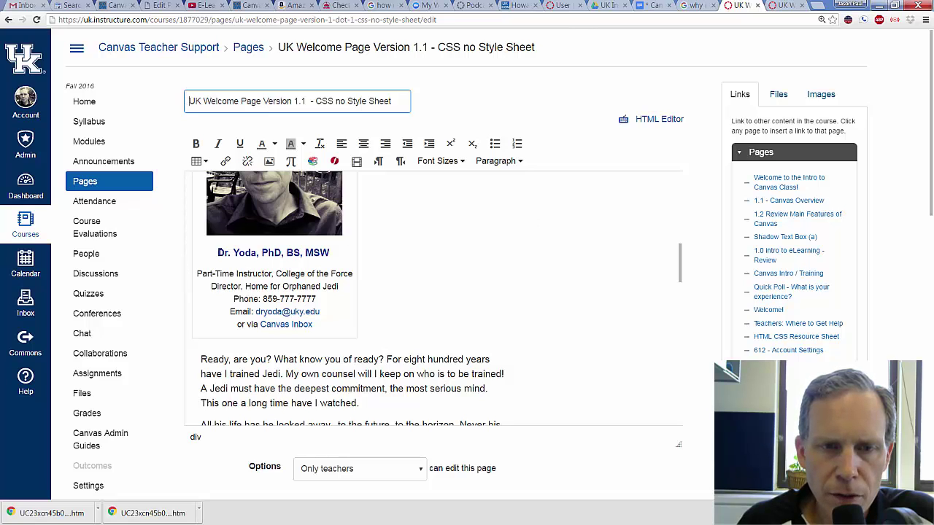
{"action": "left_click_drag", "start_coordinate": [217, 252], "coordinate": [339, 254]}
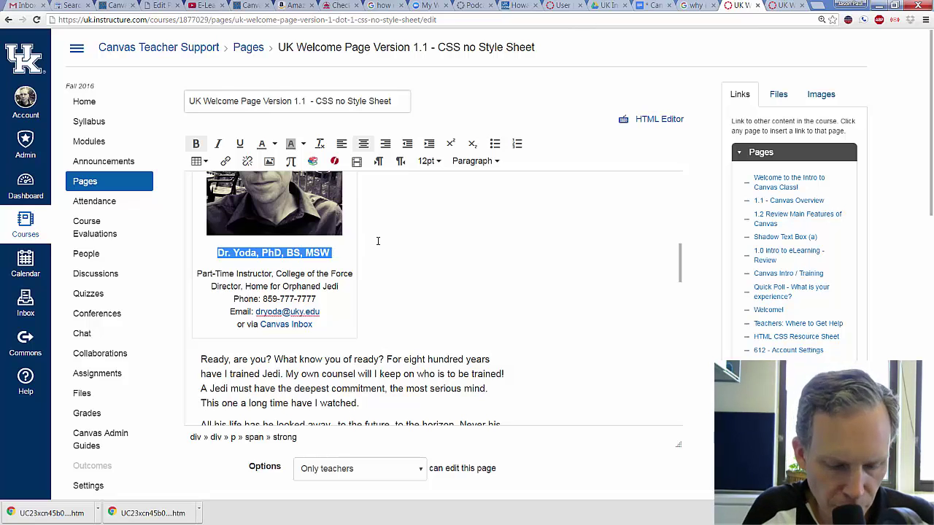
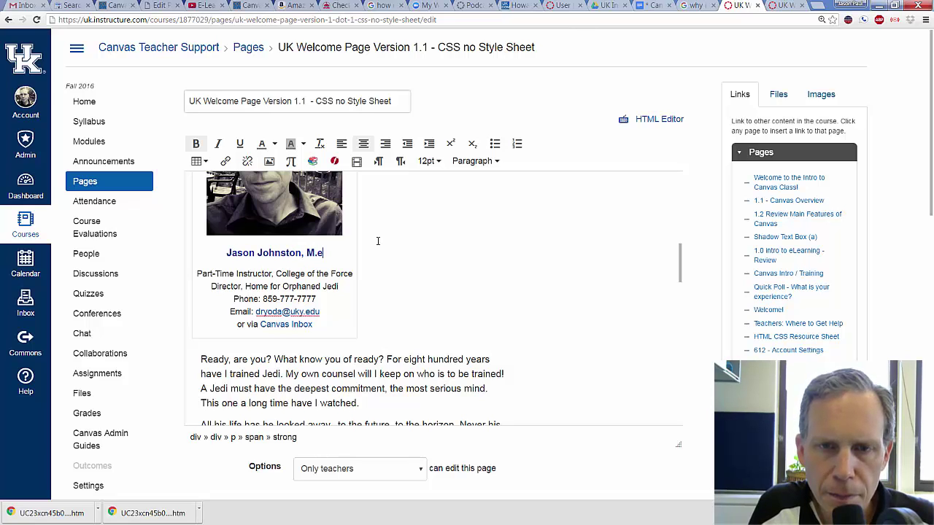
{"action": "type", "text": "Ed"}
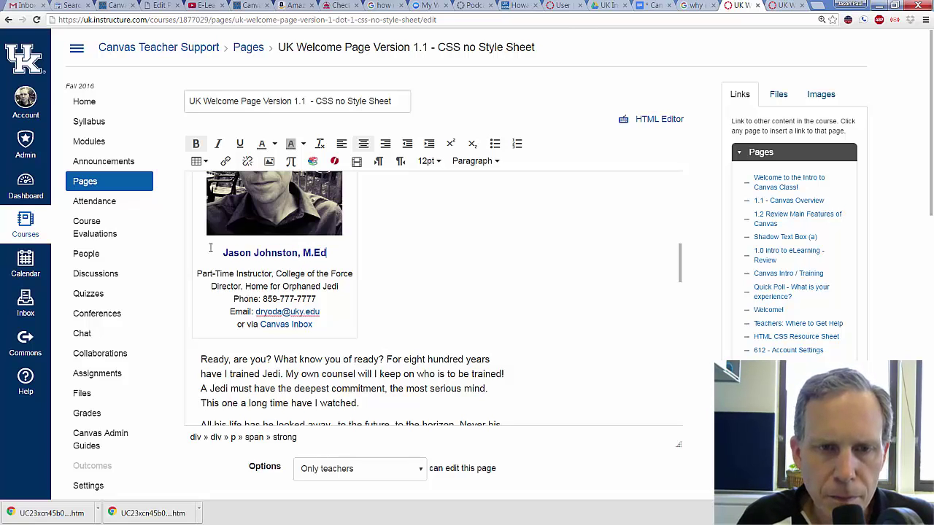
{"action": "left_click_drag", "start_coordinate": [196, 275], "coordinate": [352, 273]}
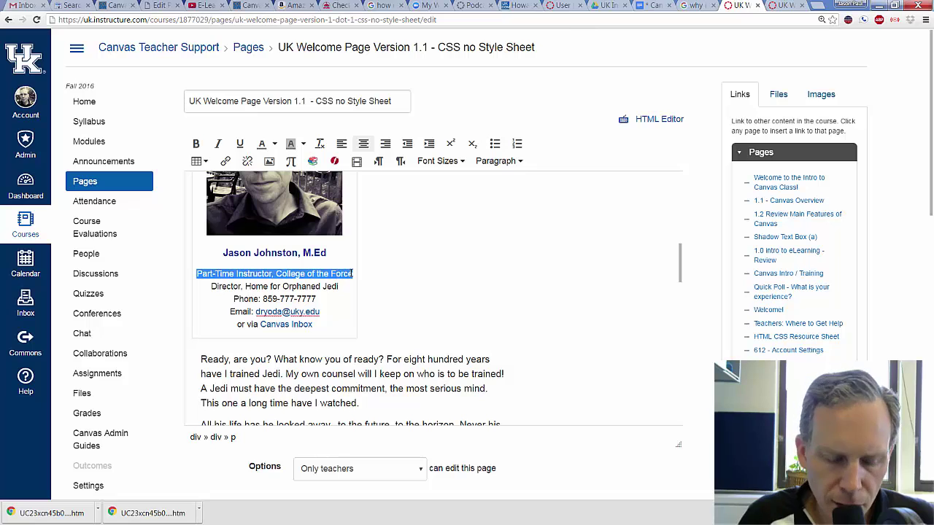
{"action": "type", "text": "Inst"}
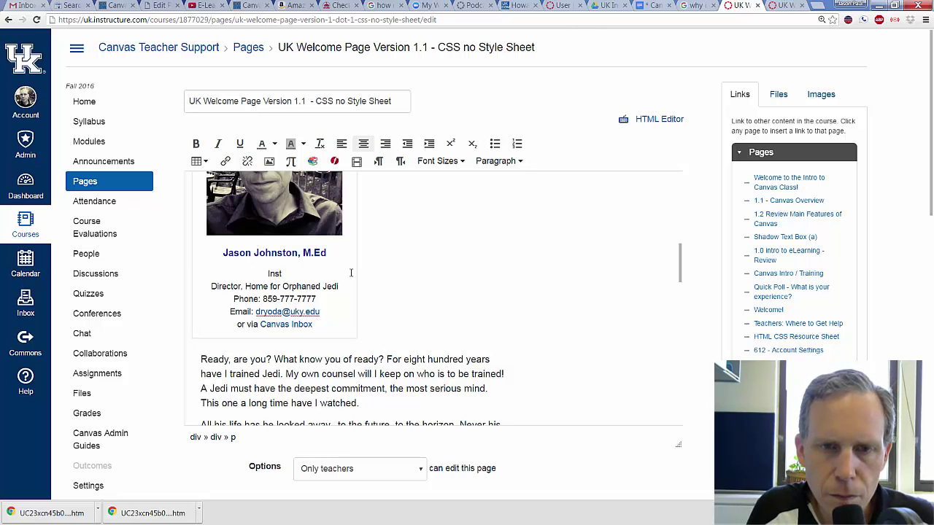
{"action": "type", "text": "ructional Design"}
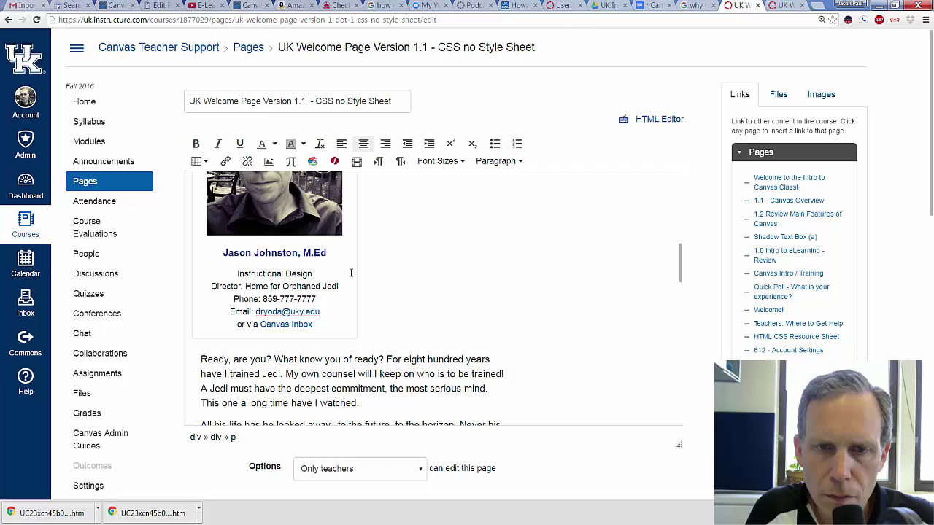
{"action": "type", "text": "er"}
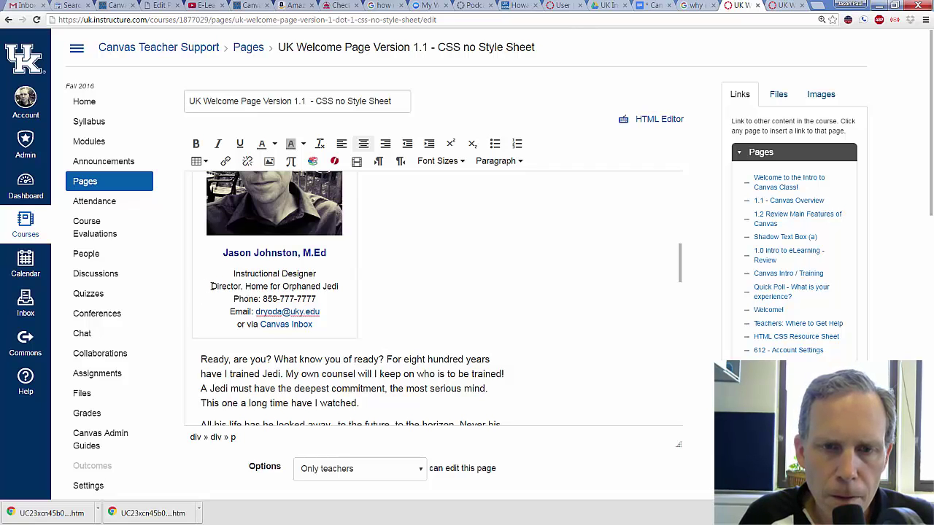
{"action": "left_click_drag", "start_coordinate": [211, 286], "coordinate": [339, 285]}
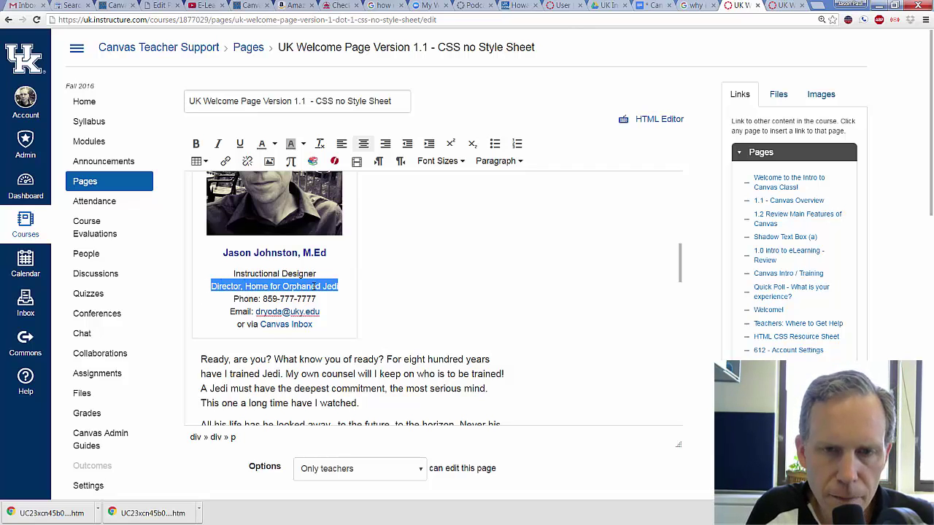
{"action": "type", "text": "College of So"}
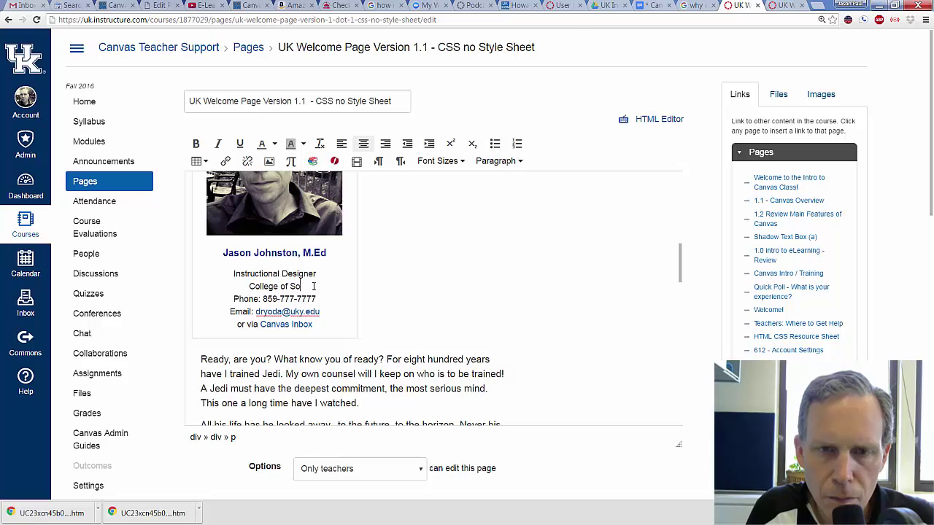
{"action": "type", "text": "cial Work"}
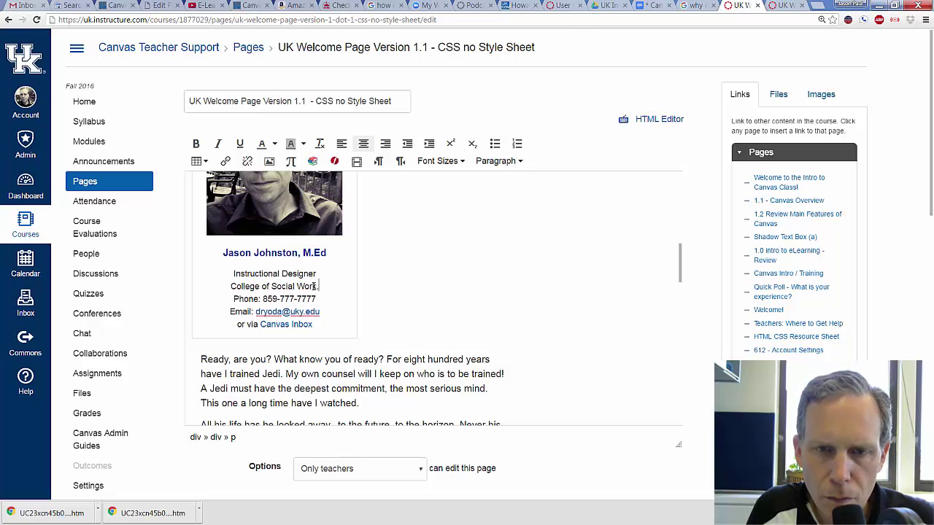
{"action": "type", "text": " , UK"}
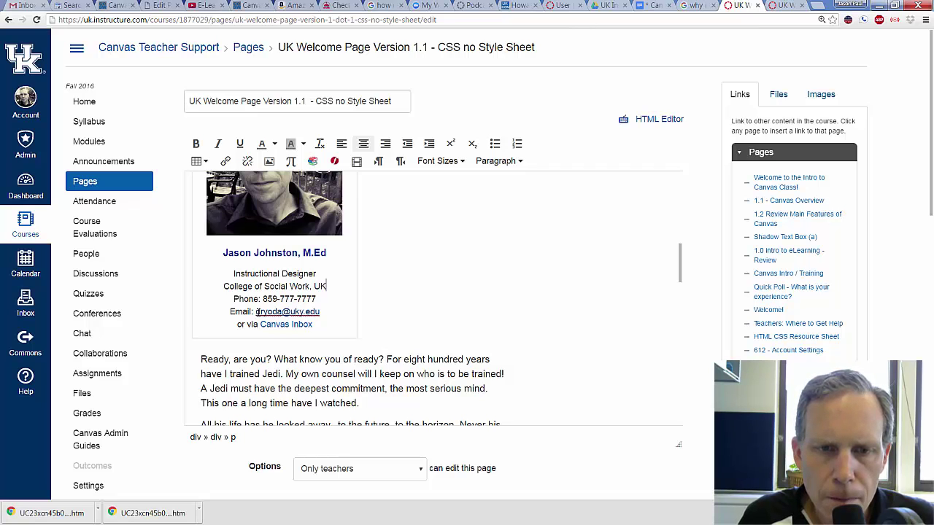
{"action": "left_click_drag", "start_coordinate": [257, 312], "coordinate": [321, 312]}
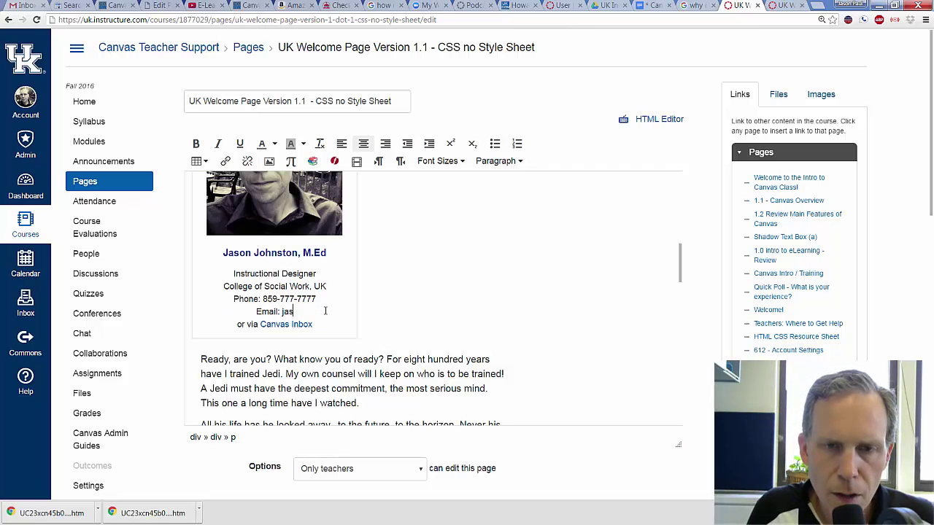
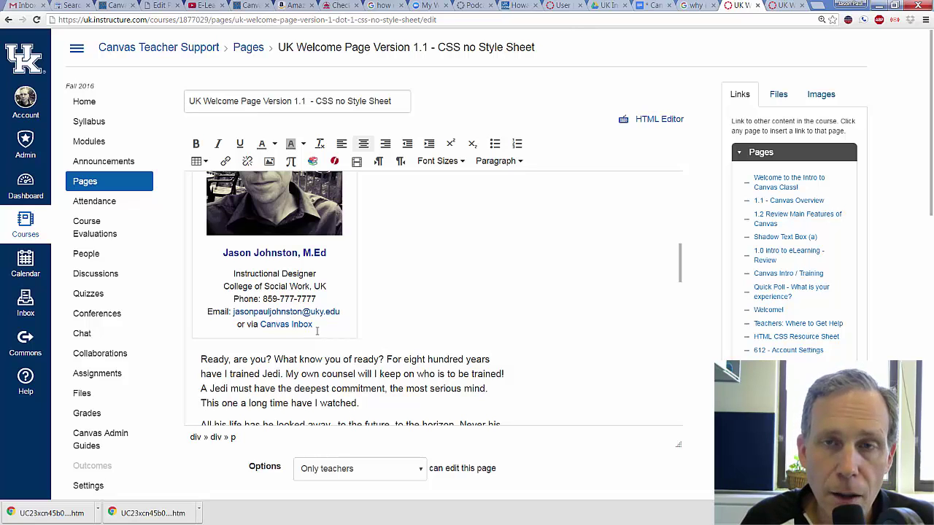
{"action": "left_click", "coordinate": [316, 325]}
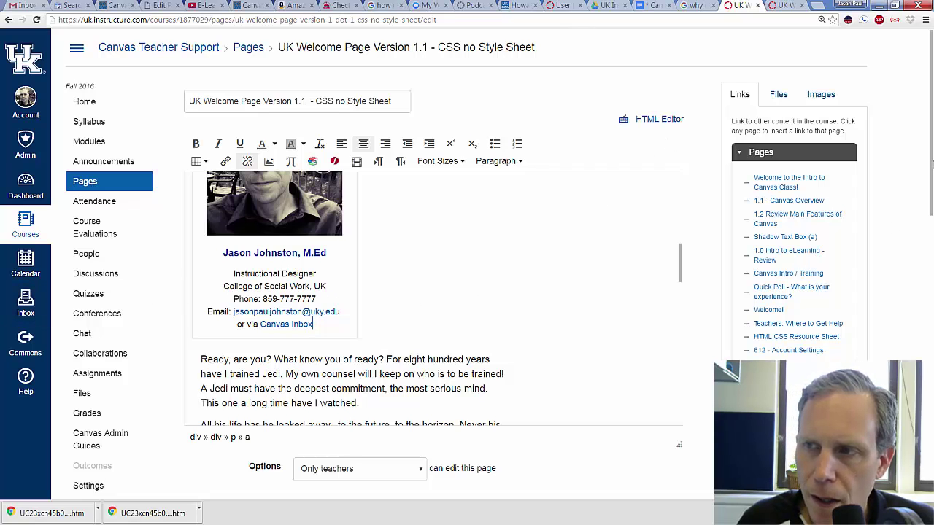
{"action": "scroll", "coordinate": [510, 291], "scroll_direction": "down", "scroll_amount": 4}
- Save the updated instructor card, review the page, and return to the editor
{"action": "left_click", "coordinate": [663, 250]}
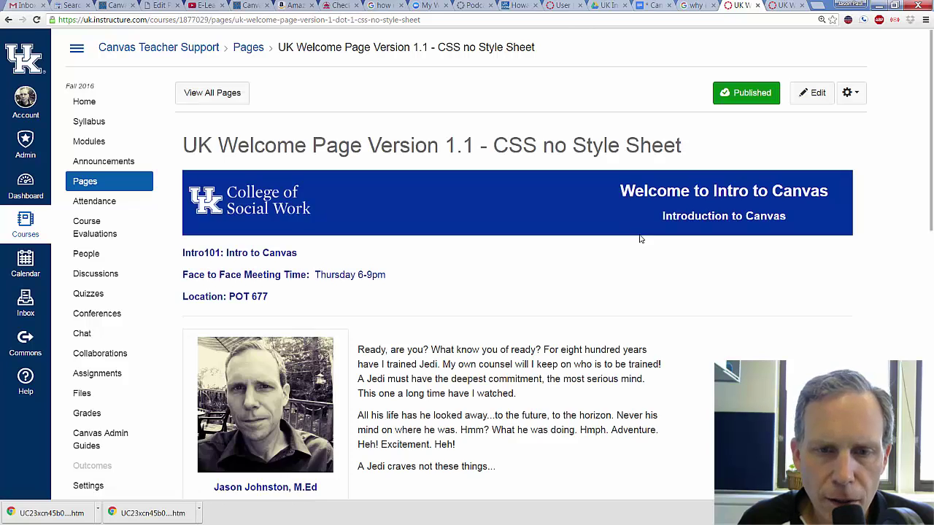
{"action": "scroll", "coordinate": [673, 258], "scroll_direction": "down", "scroll_amount": 3}
{"action": "scroll", "coordinate": [860, 269], "scroll_direction": "up", "scroll_amount": 3}
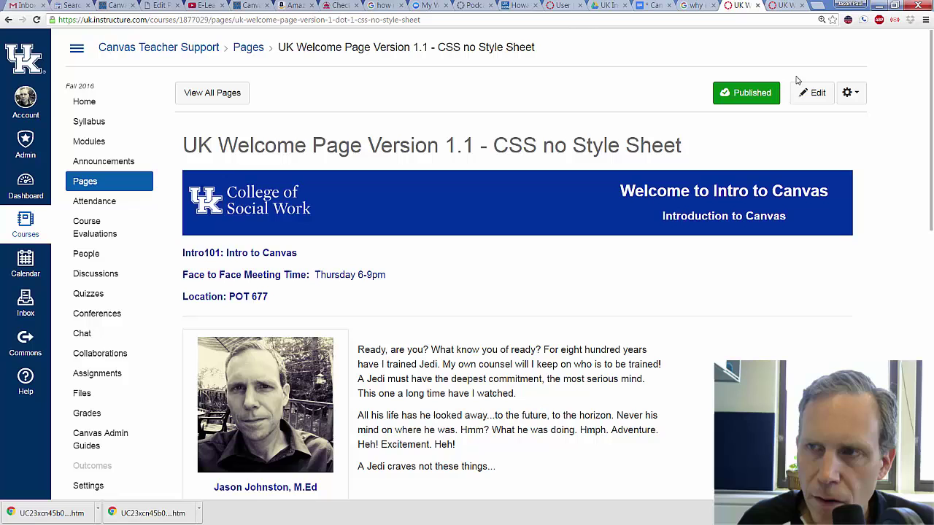
{"action": "left_click", "coordinate": [814, 92]}
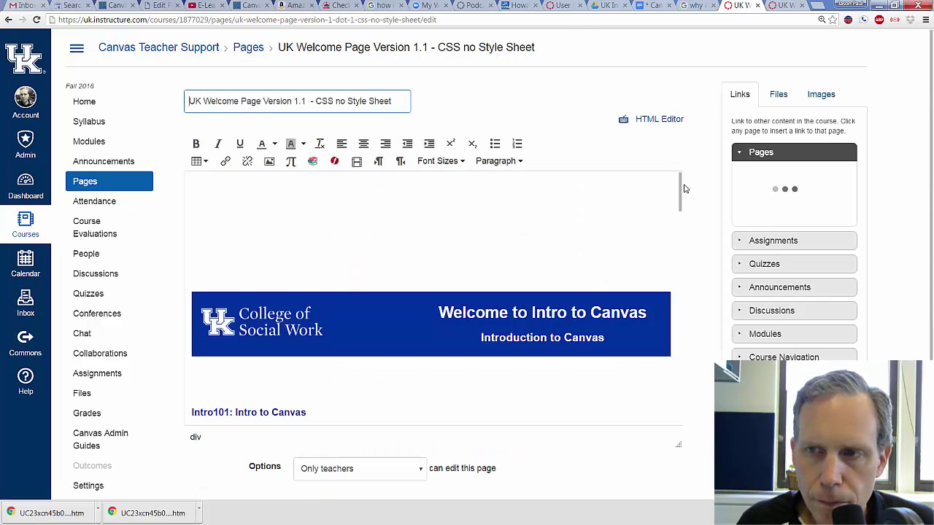
- Undo the stray 'lo Students!' typing so the original placeholder paragraphs beside the photo return
{"action": "left_click_drag", "start_coordinate": [684, 189], "coordinate": [680, 278]}
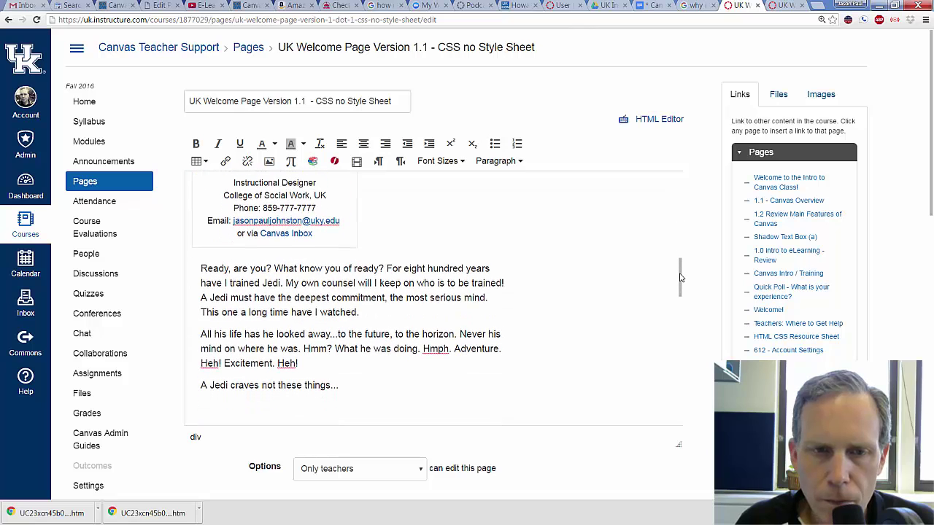
{"action": "left_click_drag", "start_coordinate": [201, 268], "coordinate": [341, 385]}
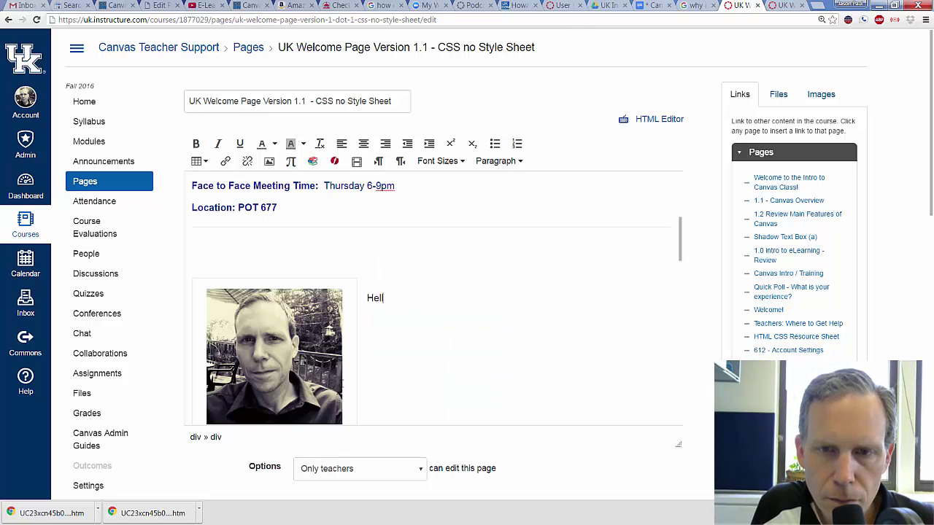
{"action": "type", "text": "lo Students!"}
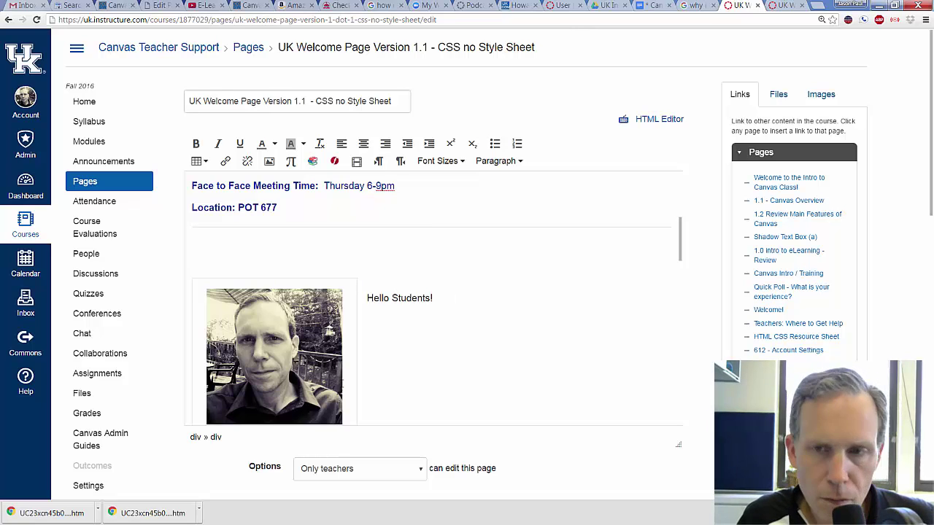
{"action": "key", "text": "ctrl+z"}
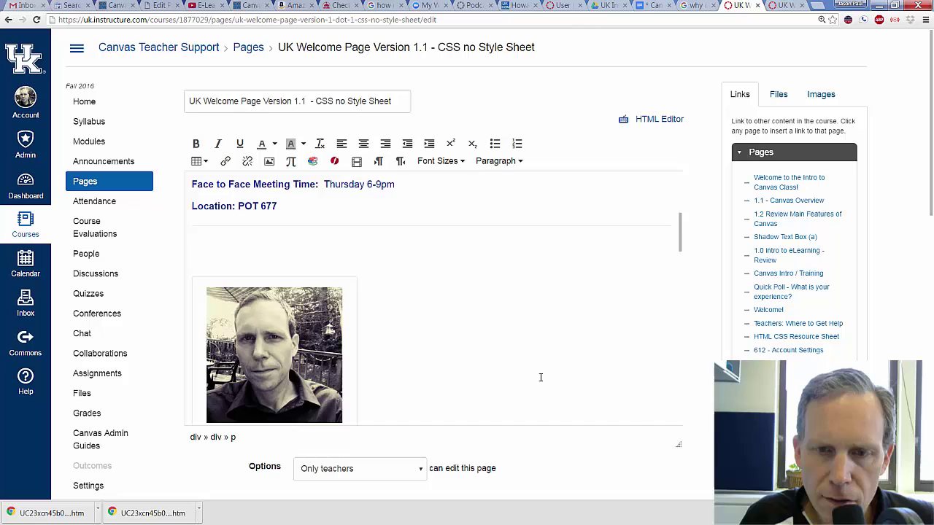
{"action": "scroll", "coordinate": [541, 365], "scroll_direction": "down", "scroll_amount": 2}
{"action": "scroll", "coordinate": [544, 351], "scroll_direction": "down", "scroll_amount": 2}
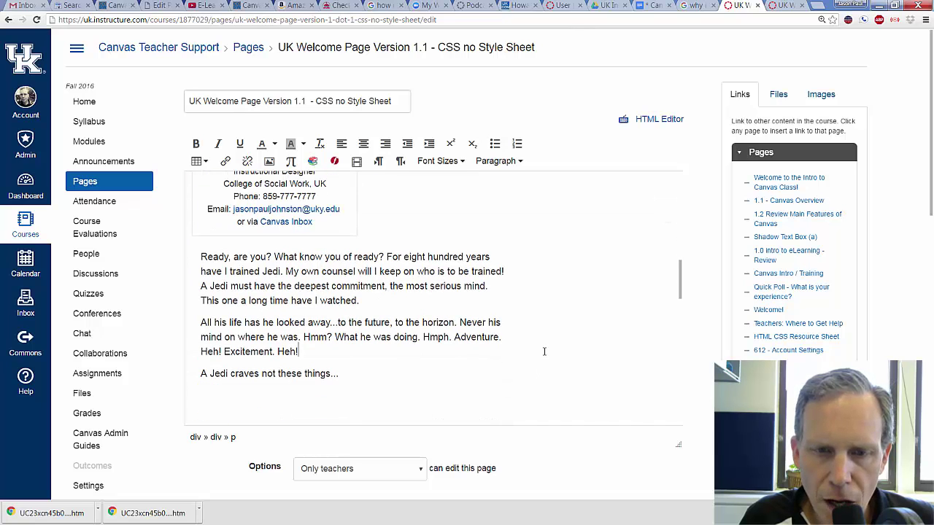
{"action": "key", "text": "ctrl+z"}
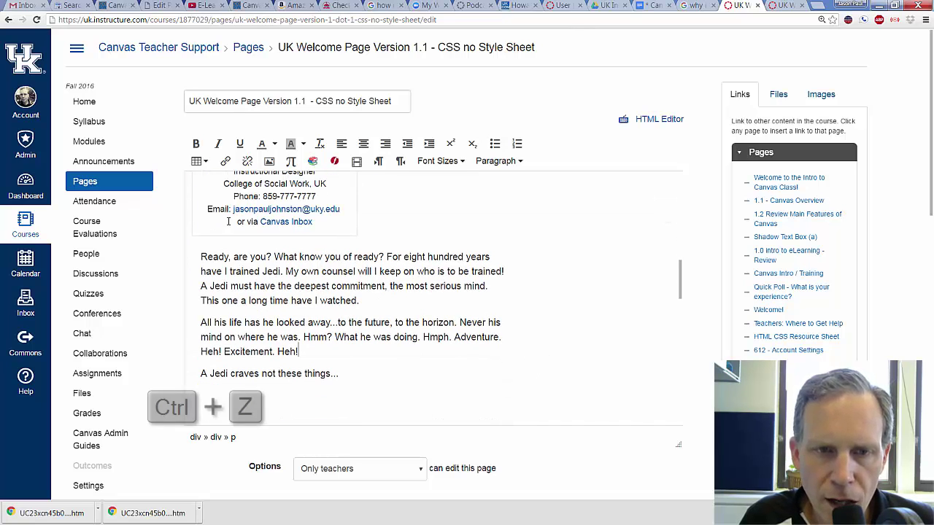
- Replace the first placeholder paragraph with 'Hello Students!' and a welcome-to-class line for the semester
{"action": "left_click_drag", "start_coordinate": [203, 259], "coordinate": [376, 300]}
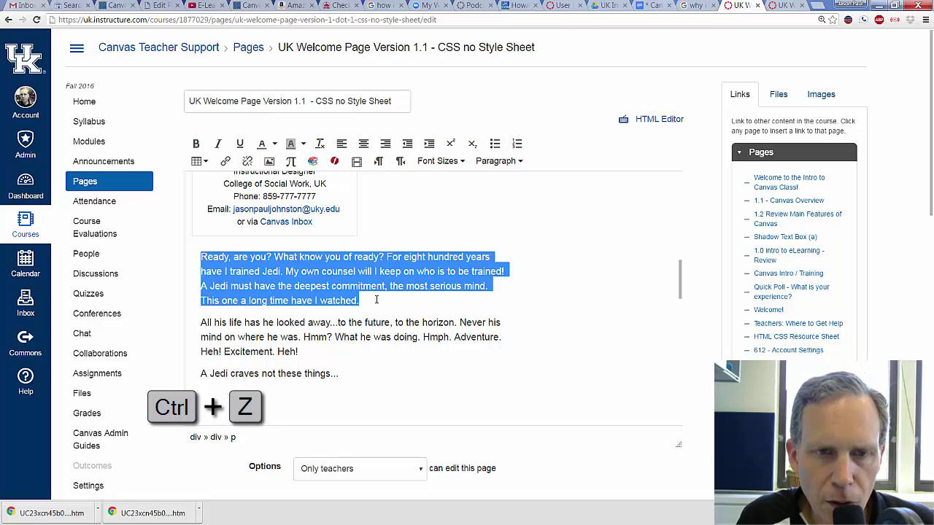
{"action": "type", "text": "He"}
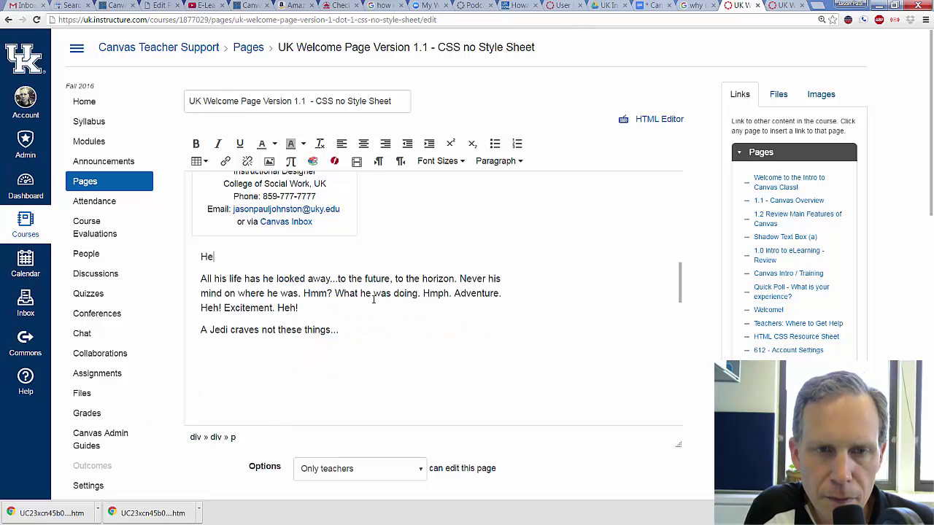
{"action": "type", "text": "llo Stude"}
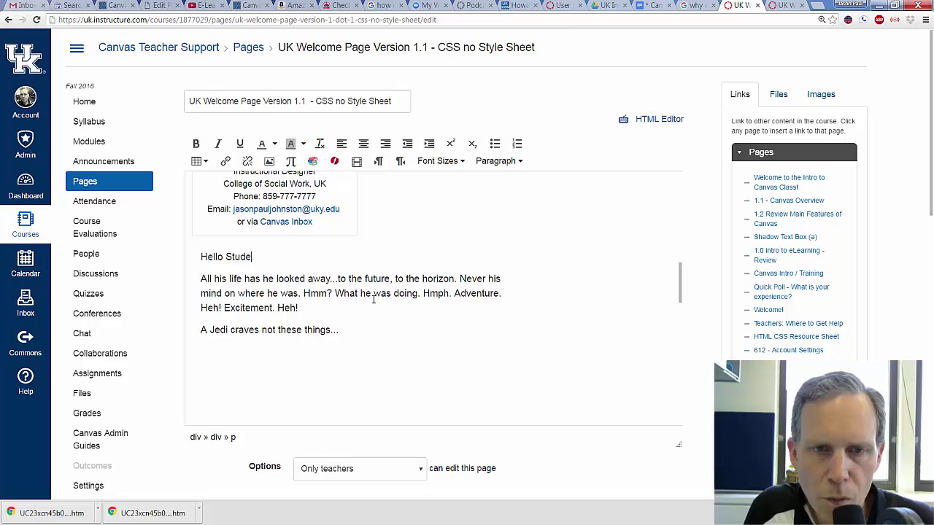
{"action": "type", "text": "nts!"}
{"action": "key", "text": "Return"}
{"action": "type", "text": "Welco"}
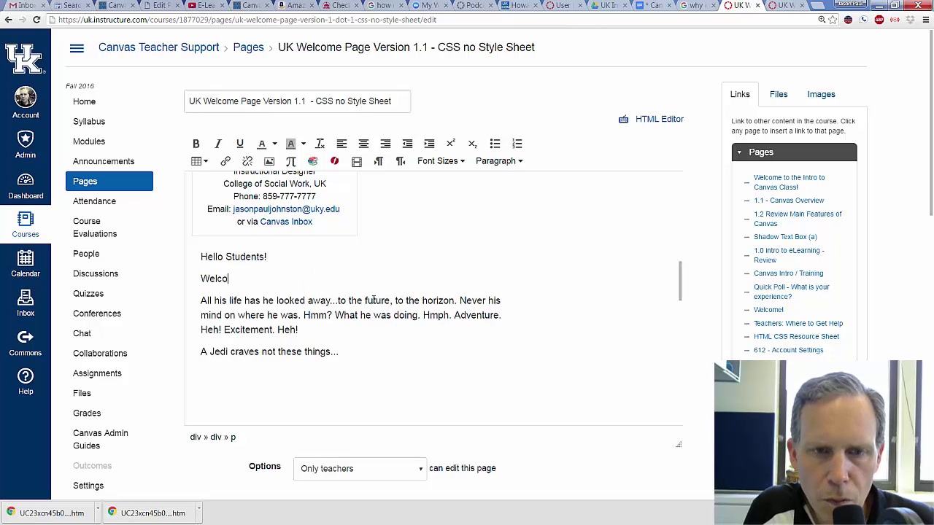
{"action": "type", "text": "me to class - s"}
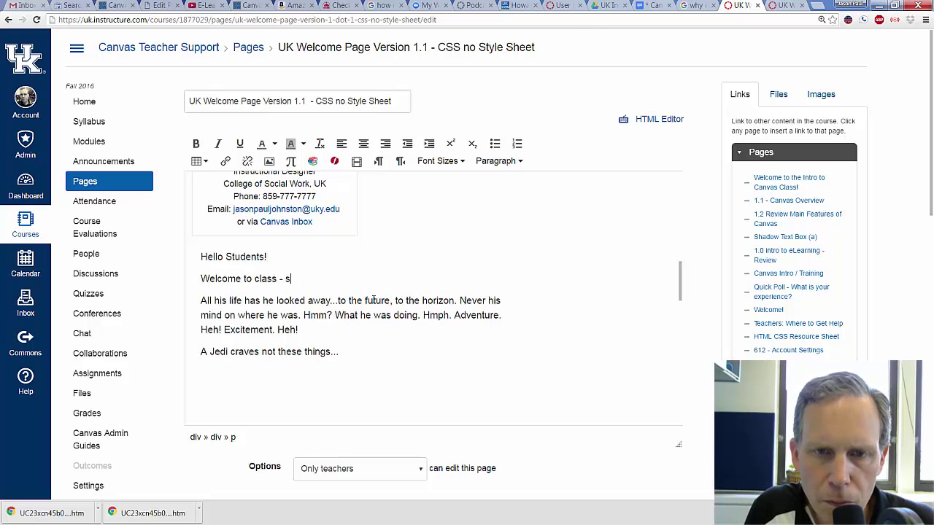
{"action": "type", "text": "o great to have you"}
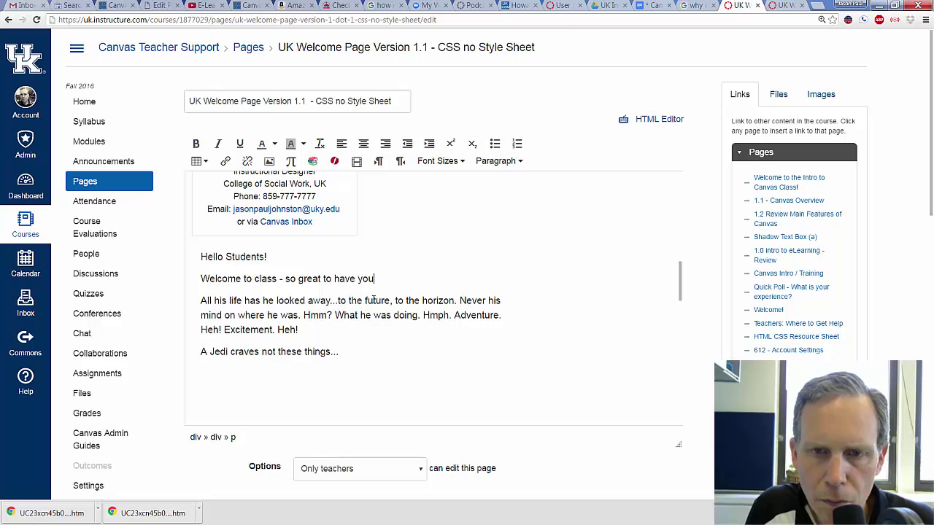
{"action": "type", "text": ". Hope we le"}
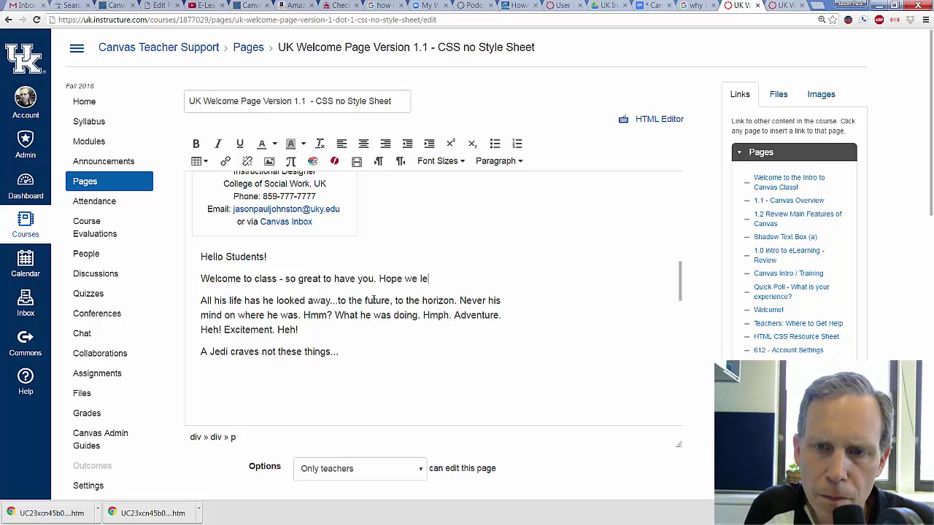
{"action": "type", "text": "arn a "}
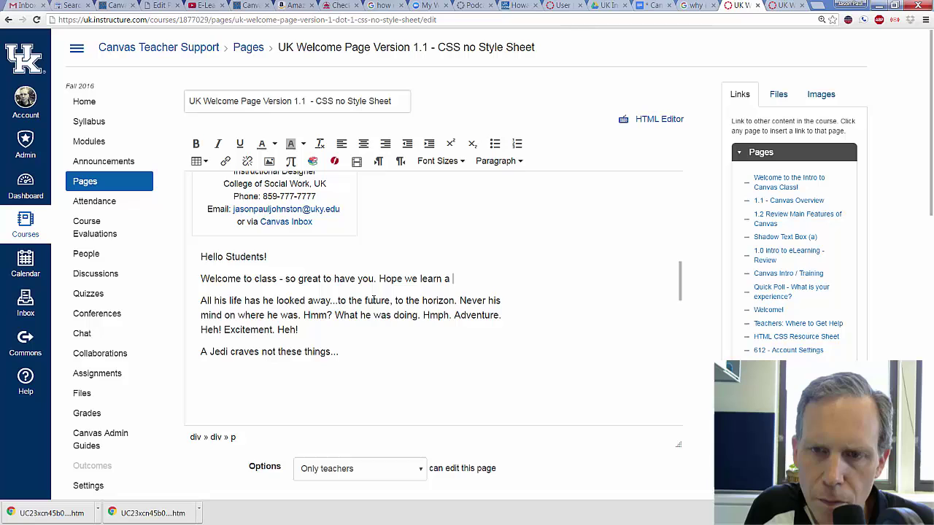
{"action": "type", "text": "lot this semes"}
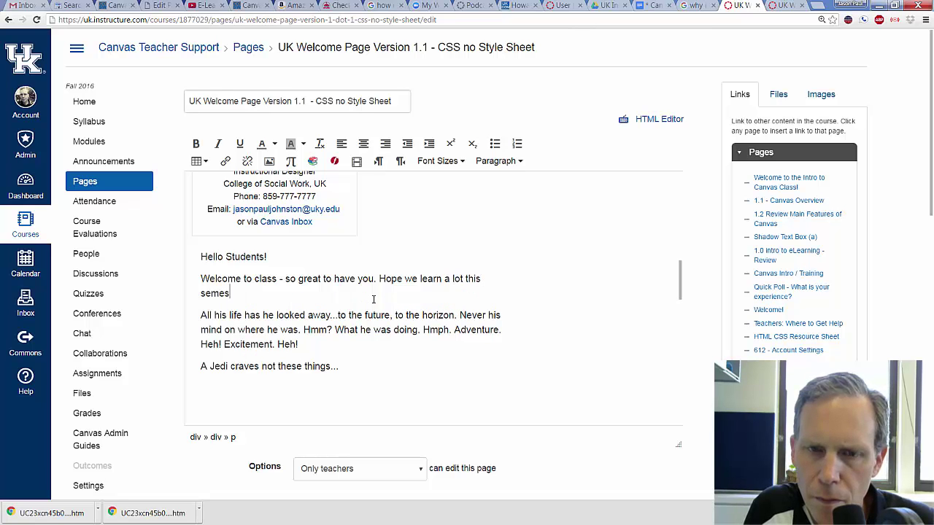
{"action": "type", "text": "terd!"}
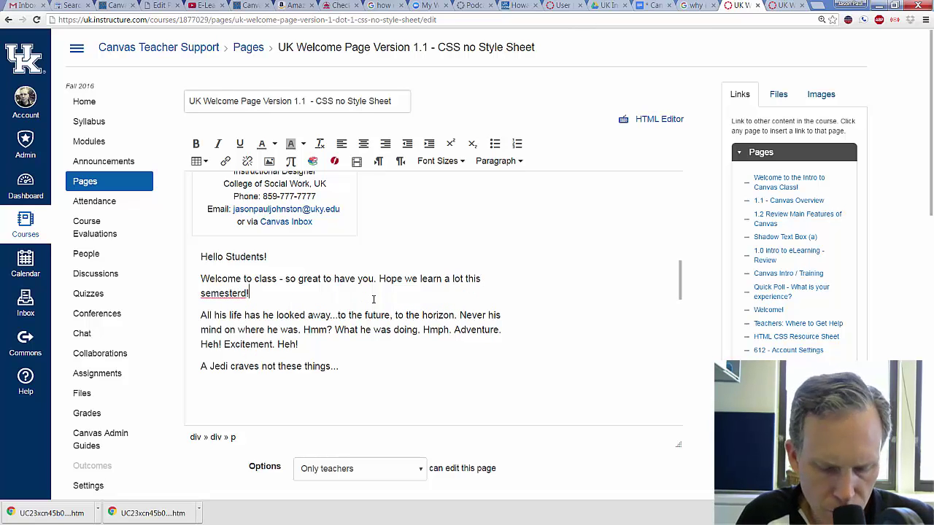
{"action": "key", "text": "BackSpace"}
{"action": "key", "text": "BackSpace"}
{"action": "key", "text": "BackSpace"}
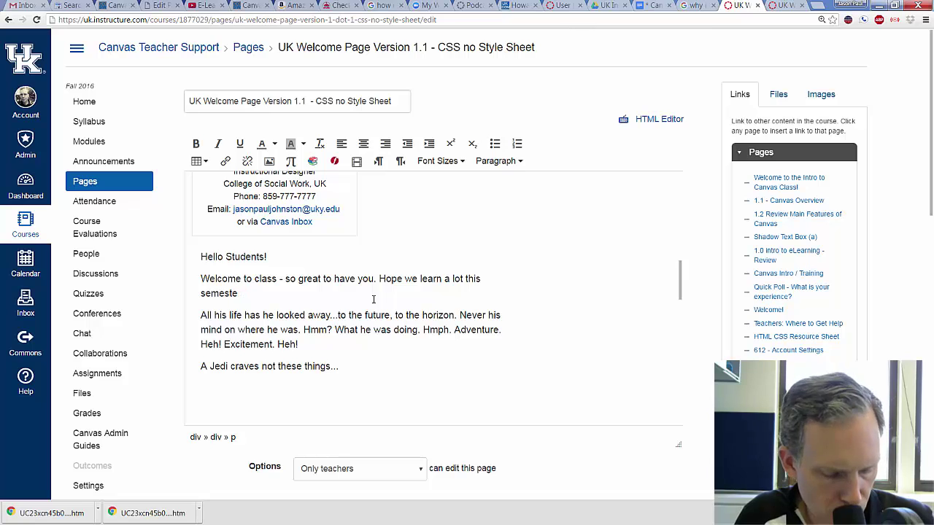
{"action": "type", "text": "r!"}
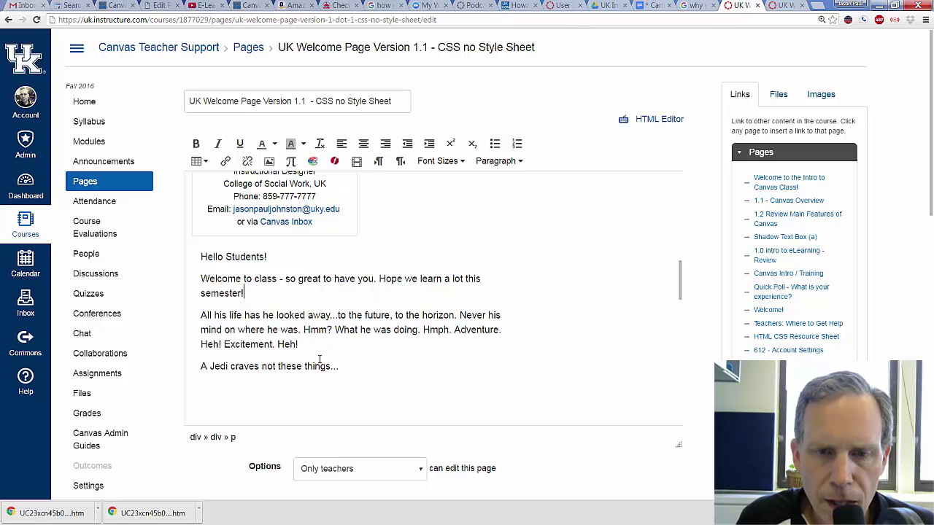
- Replace the two remaining Jedi paragraphs with the instructor's name
{"action": "left_click_drag", "start_coordinate": [339, 367], "coordinate": [339, 366]}
{"action": "left_click", "coordinate": [202, 316]}
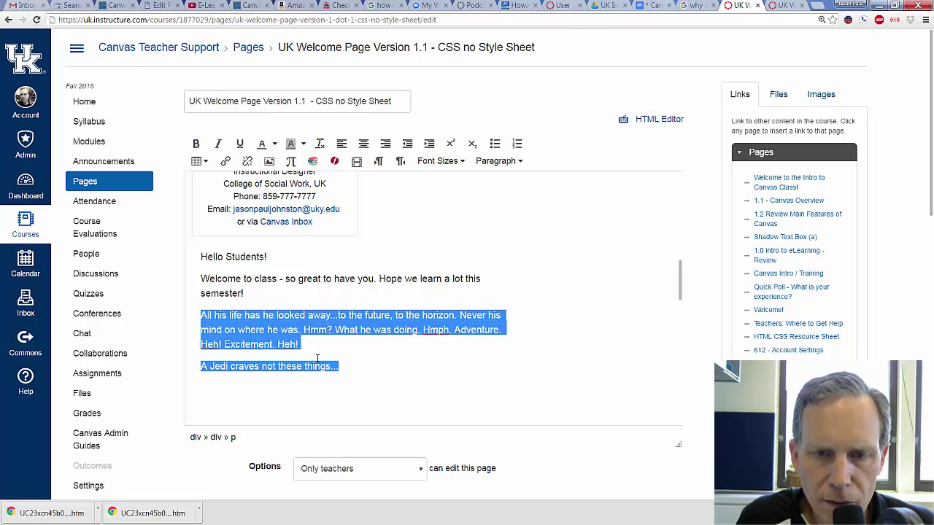
{"action": "left_click", "coordinate": [340, 370]}
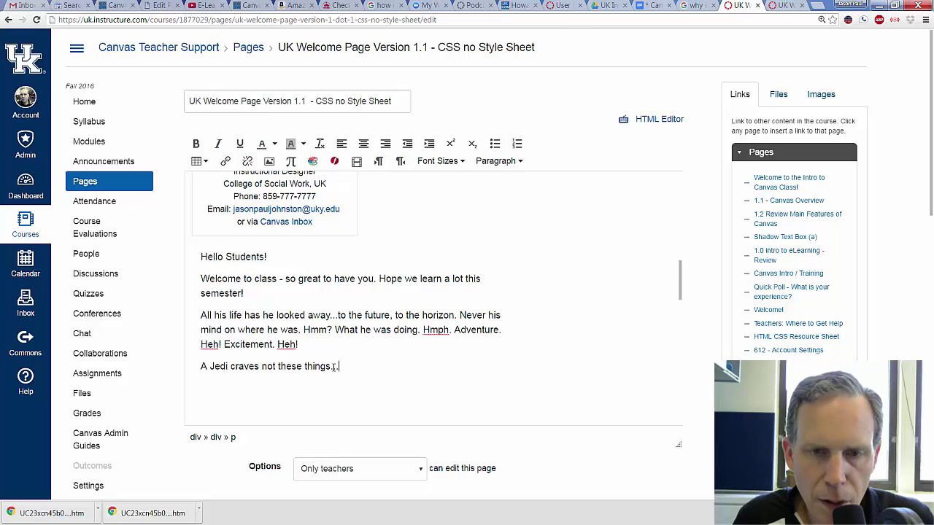
{"action": "left_click_drag", "start_coordinate": [334, 366], "coordinate": [321, 366]}
{"action": "left_click_drag", "start_coordinate": [269, 329], "coordinate": [276, 330]}
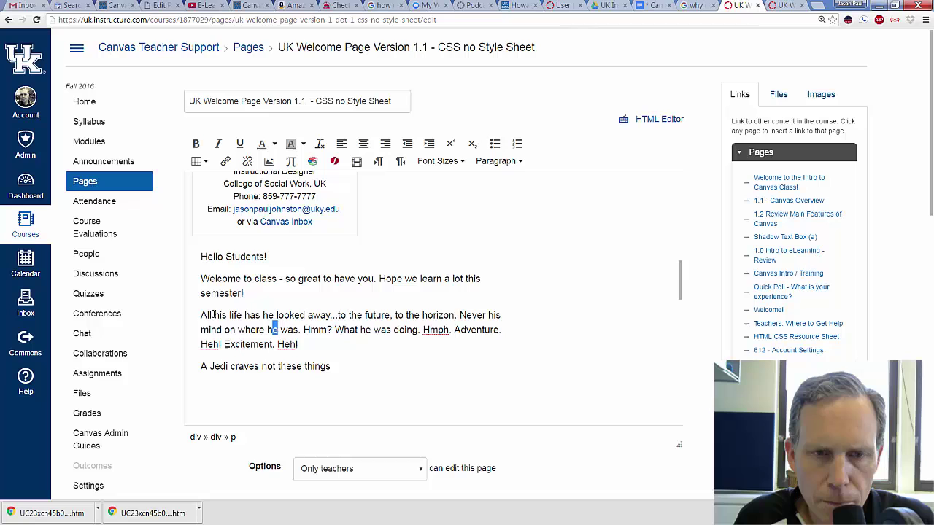
{"action": "left_click_drag", "start_coordinate": [200, 315], "coordinate": [330, 367]}
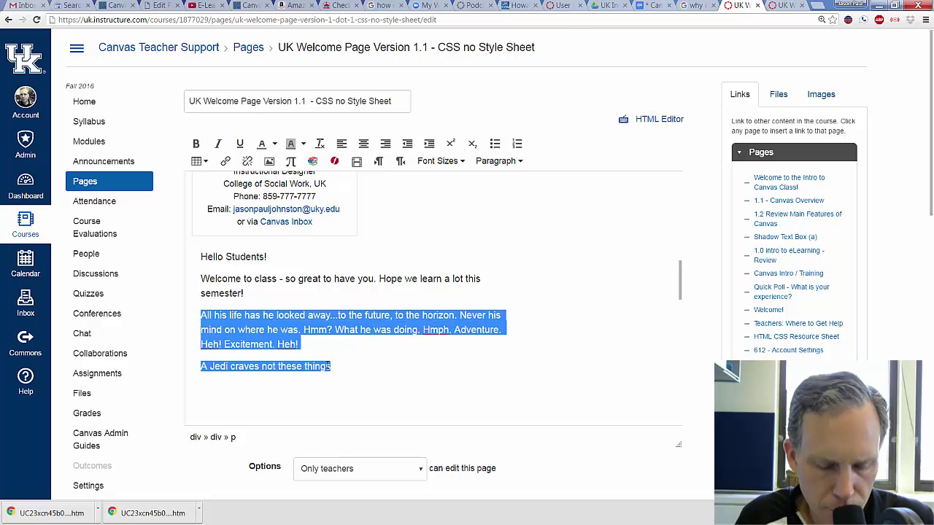
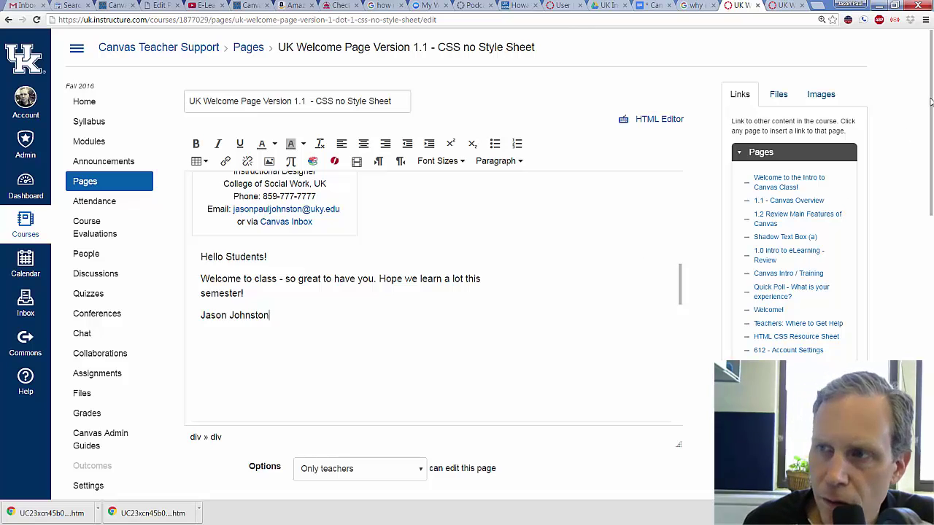
{"action": "left_click_drag", "start_coordinate": [931, 103], "coordinate": [930, 217]}
{"action": "scroll", "coordinate": [930, 217], "scroll_direction": "down", "scroll_amount": 3}
- Save the page and scroll through the saved 'Hello Students!' greeting and welcome message
{"action": "left_click", "coordinate": [667, 191]}
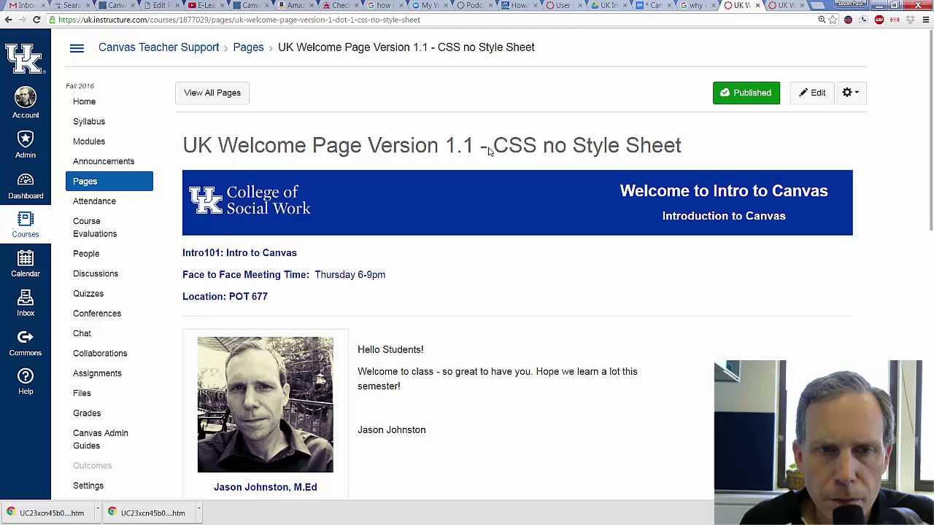
{"action": "scroll", "coordinate": [506, 215], "scroll_direction": "down", "scroll_amount": 2}
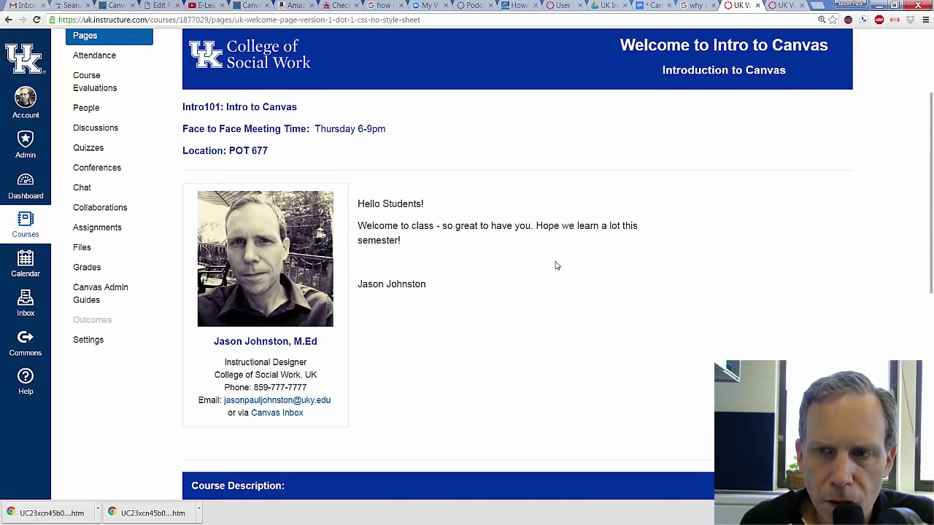
{"action": "scroll", "coordinate": [555, 264], "scroll_direction": "down", "scroll_amount": 1}
{"action": "scroll", "coordinate": [469, 186], "scroll_direction": "down", "scroll_amount": 1}
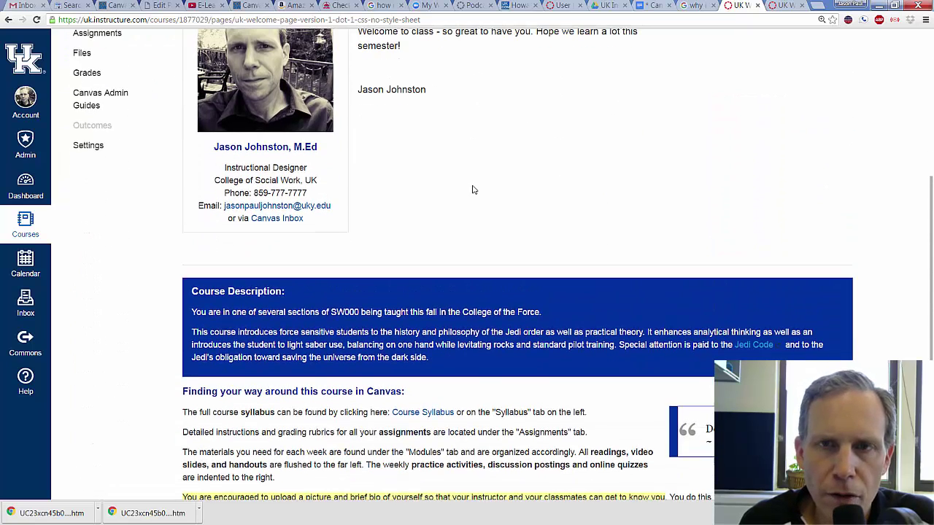
{"action": "scroll", "coordinate": [472, 190], "scroll_direction": "up", "scroll_amount": 4}
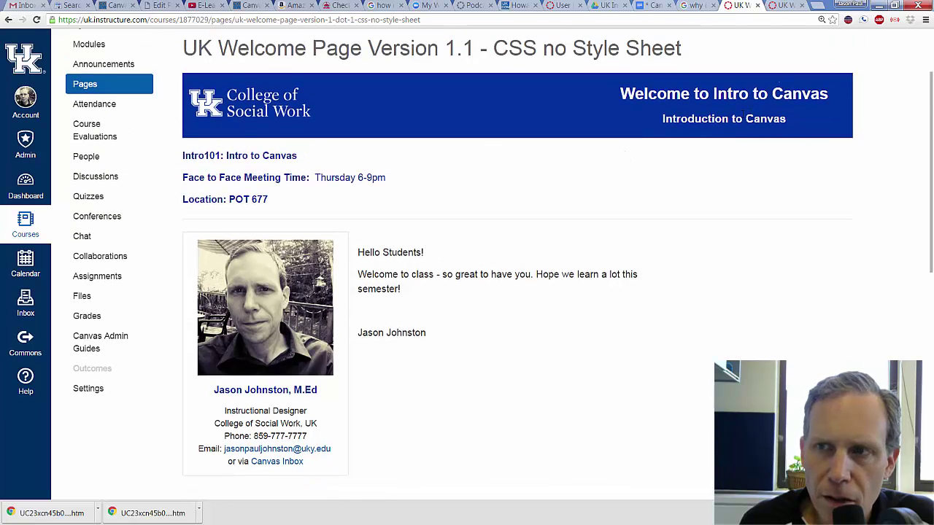
{"action": "scroll", "coordinate": [765, 146], "scroll_direction": "up", "scroll_amount": 1}
{"action": "left_click", "coordinate": [812, 96]}
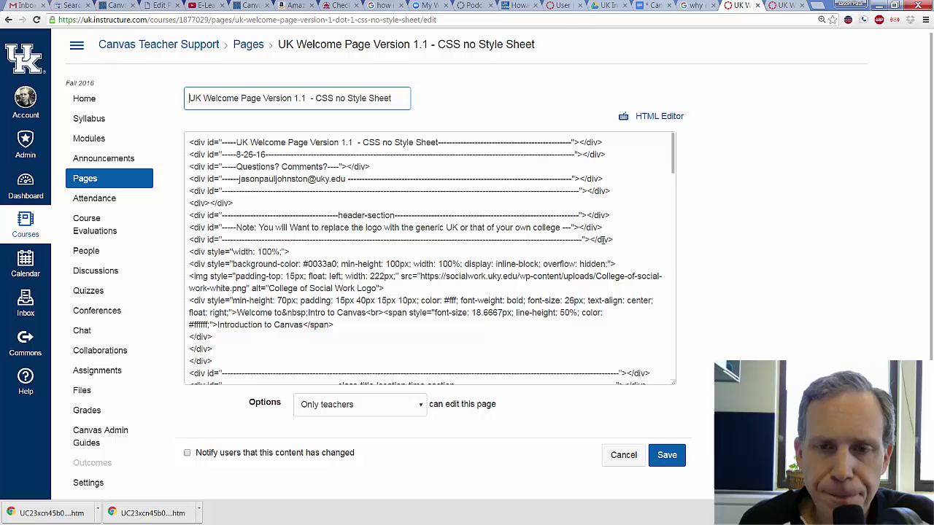
{"action": "scroll", "coordinate": [641, 214], "scroll_direction": "down", "scroll_amount": 10}
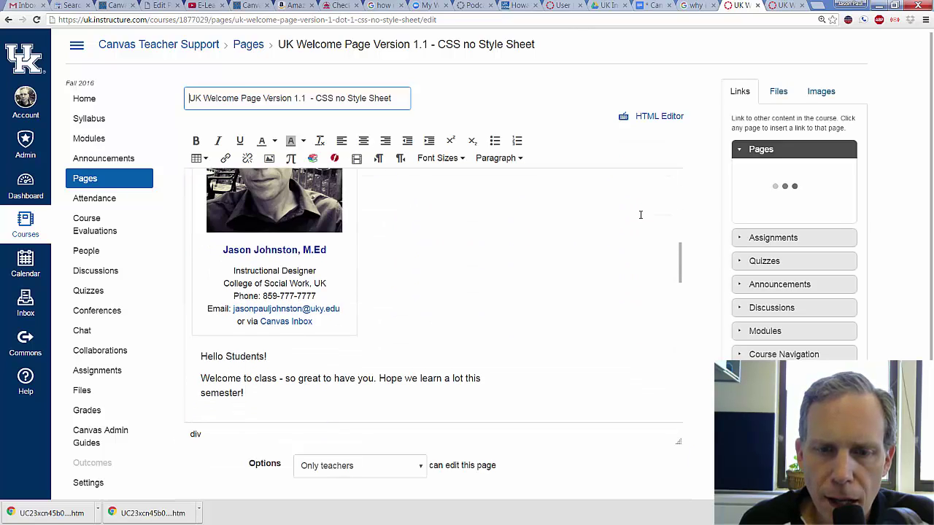
{"action": "scroll", "coordinate": [640, 214], "scroll_direction": "down", "scroll_amount": 3}
{"action": "left_click", "coordinate": [266, 200]}
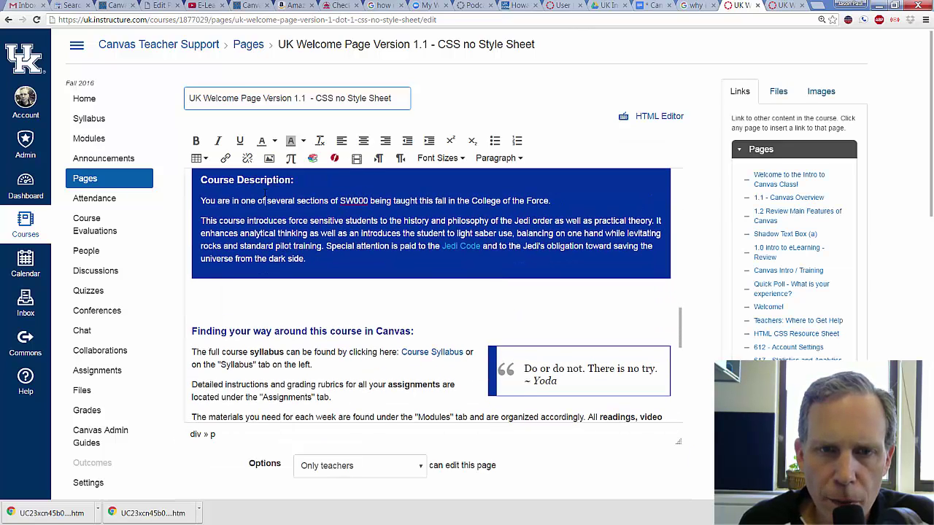
{"action": "left_click_drag", "start_coordinate": [200, 179], "coordinate": [287, 200]}
{"action": "left_click", "coordinate": [295, 218]}
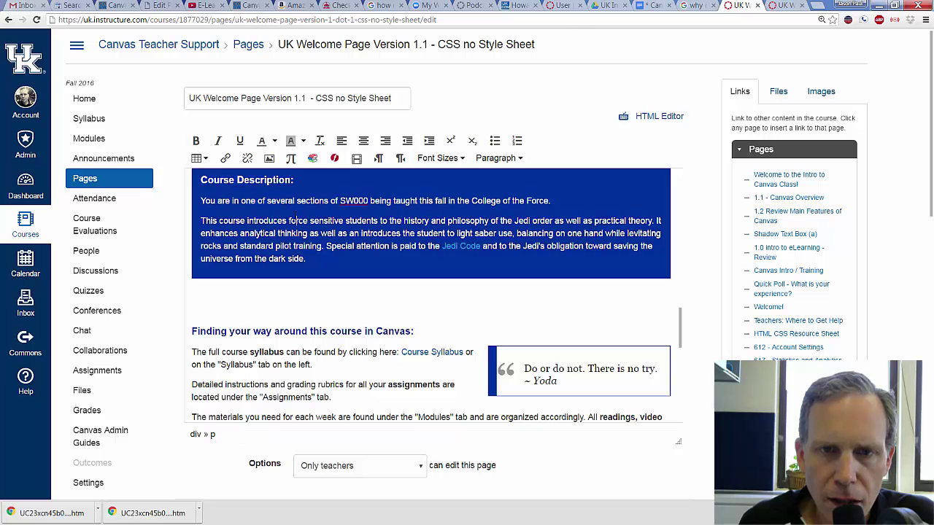
{"action": "left_click_drag", "start_coordinate": [306, 259], "coordinate": [201, 220]}
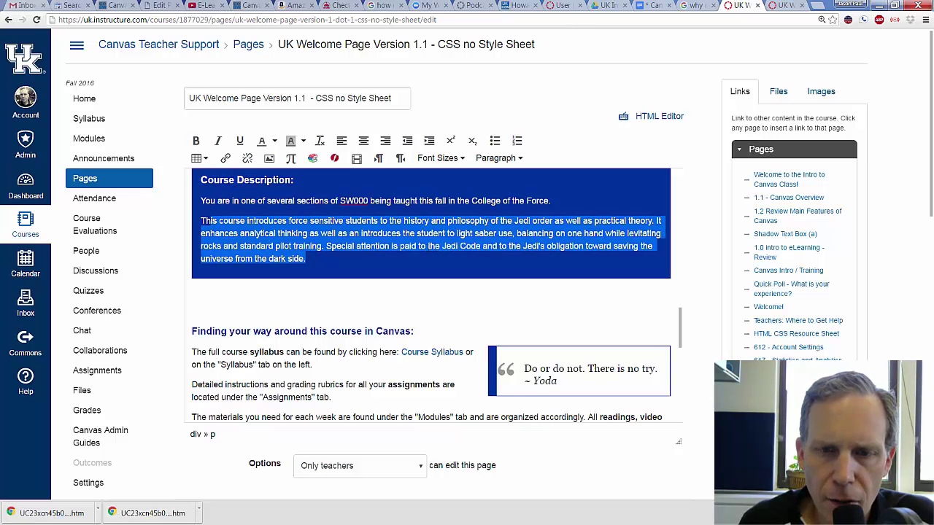
{"action": "scroll", "coordinate": [429, 248], "scroll_direction": "down", "scroll_amount": 3}
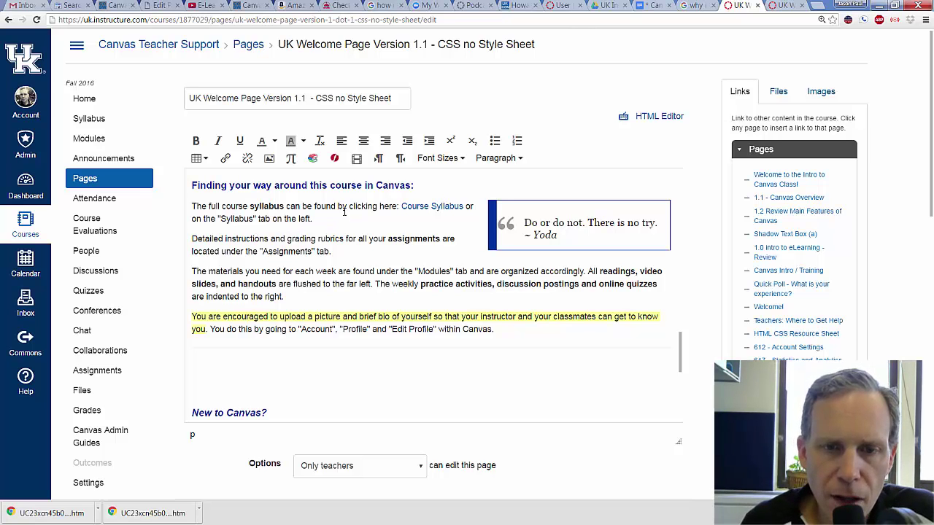
{"action": "scroll", "coordinate": [334, 233], "scroll_direction": "up", "scroll_amount": 3}
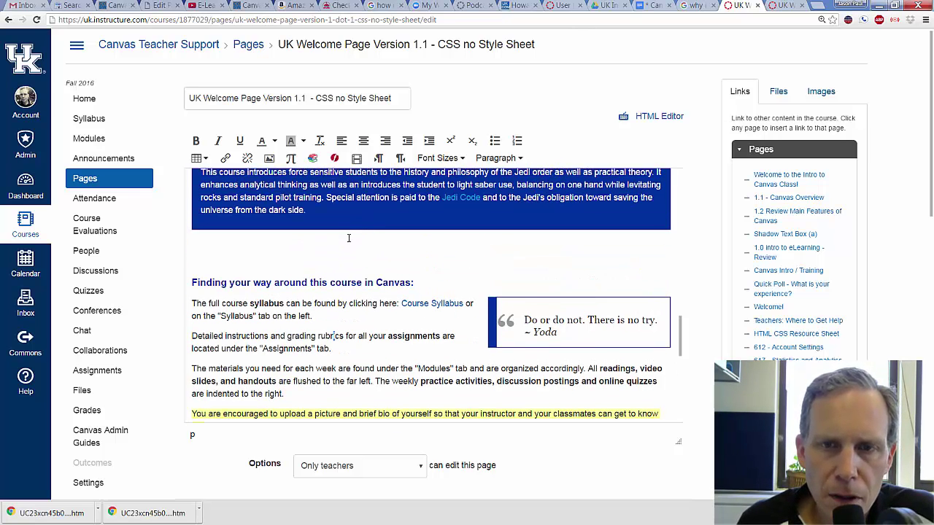
{"action": "scroll", "coordinate": [333, 384], "scroll_direction": "up", "scroll_amount": 1}
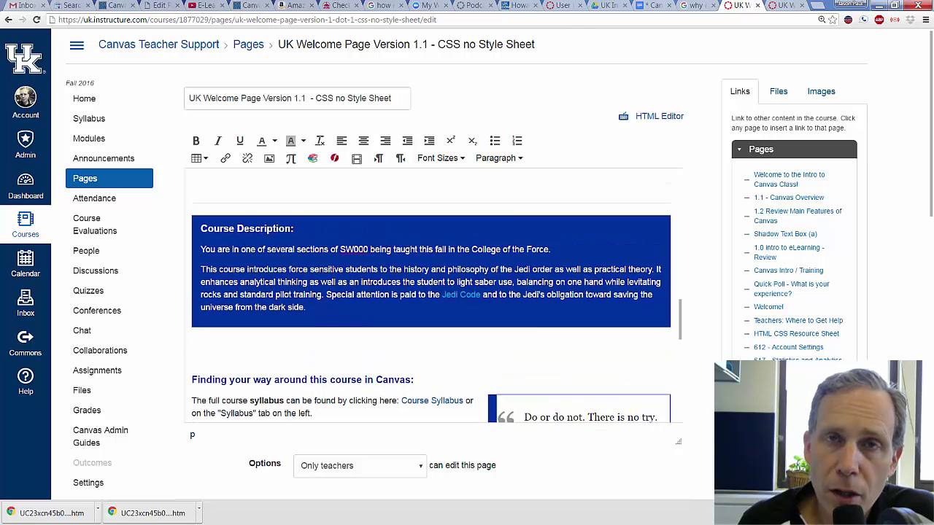
{"action": "scroll", "coordinate": [351, 307], "scroll_direction": "down", "scroll_amount": 2}
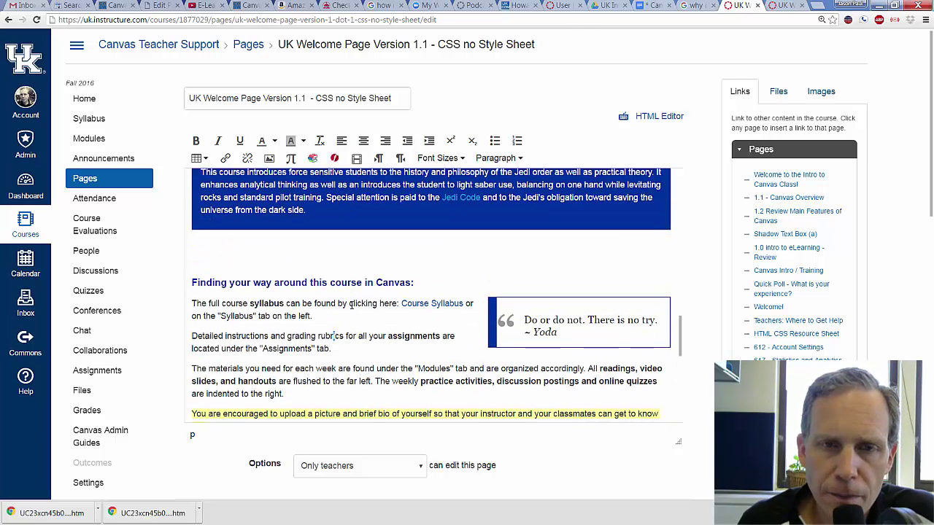
{"action": "scroll", "coordinate": [351, 306], "scroll_direction": "down", "scroll_amount": 2}
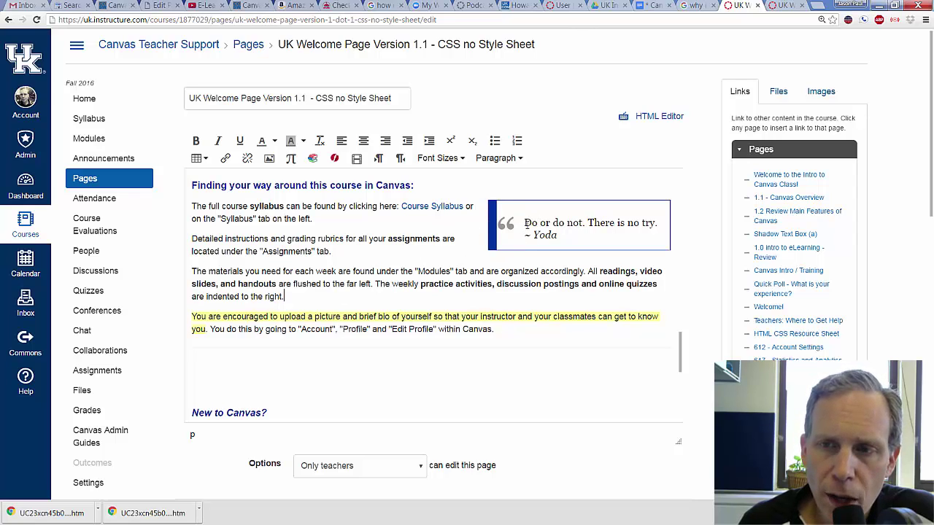
- Review the 'Do or do not' Yoda quote and its attribution in the editor
{"action": "left_click_drag", "start_coordinate": [524, 223], "coordinate": [657, 222]}
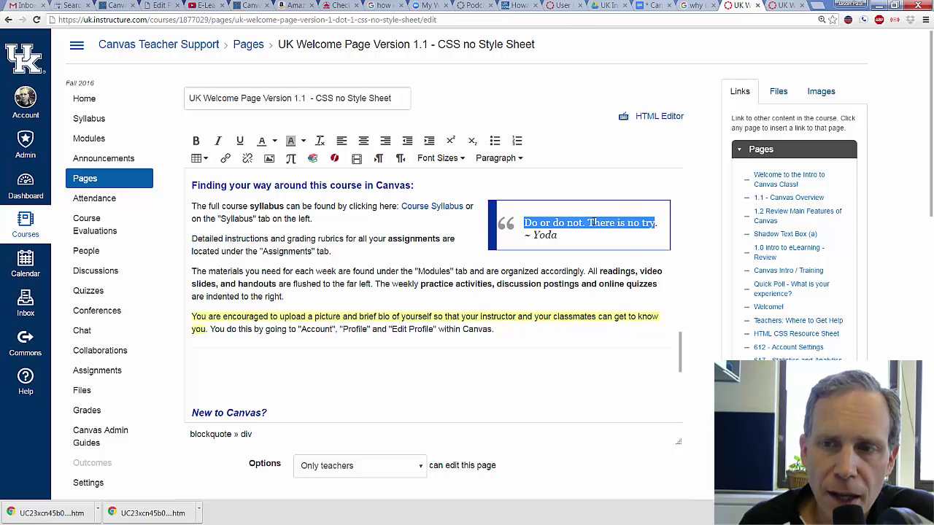
{"action": "left_click", "coordinate": [553, 235]}
{"action": "left_click_drag", "start_coordinate": [534, 235], "coordinate": [559, 234]}
{"action": "left_click", "coordinate": [553, 222]}
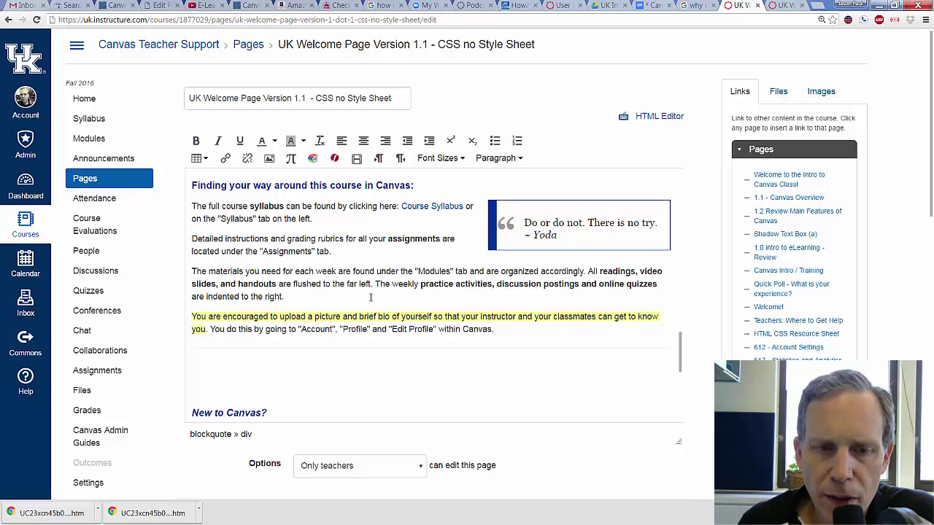
{"action": "scroll", "coordinate": [370, 297], "scroll_direction": "down", "scroll_amount": 2}
{"action": "scroll", "coordinate": [370, 297], "scroll_direction": "down", "scroll_amount": 2}
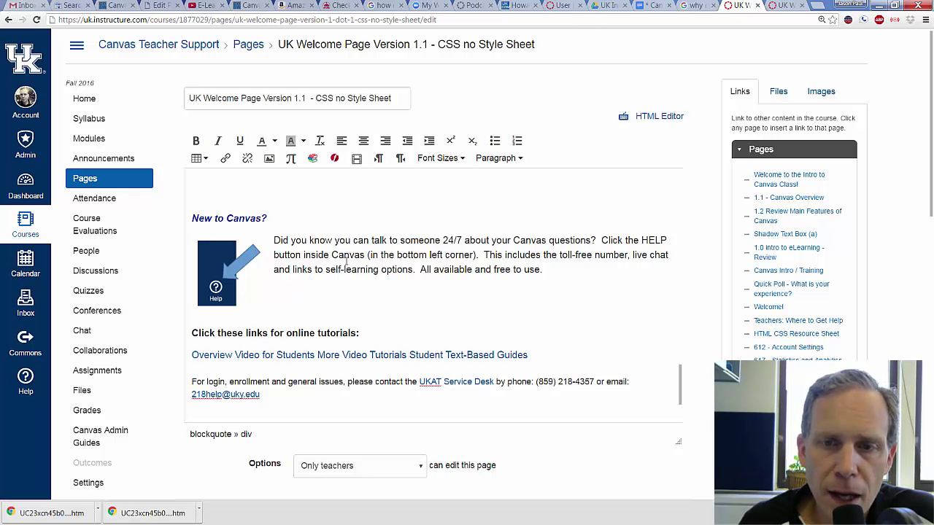
{"action": "scroll", "coordinate": [376, 285], "scroll_direction": "down", "scroll_amount": 2}
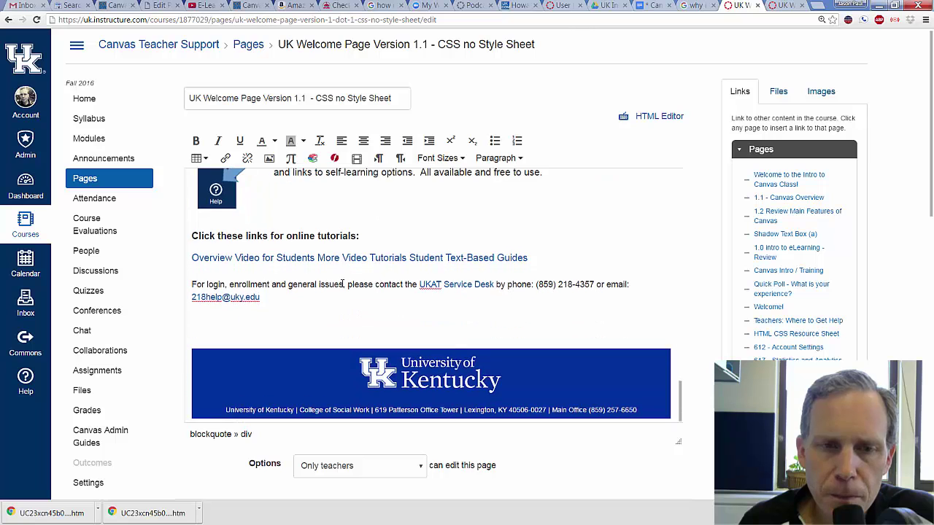
- Check the footer email link, then save the UK Welcome Page Version 1.1 edits
{"action": "left_click", "coordinate": [308, 301]}
{"action": "scroll", "coordinate": [375, 309], "scroll_direction": "down", "scroll_amount": 2}
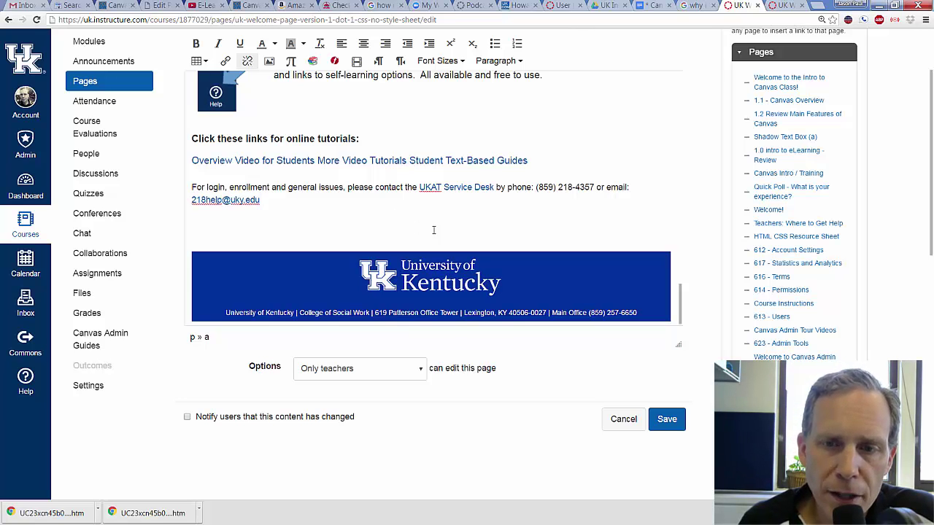
{"action": "scroll", "coordinate": [434, 230], "scroll_direction": "up", "scroll_amount": 15}
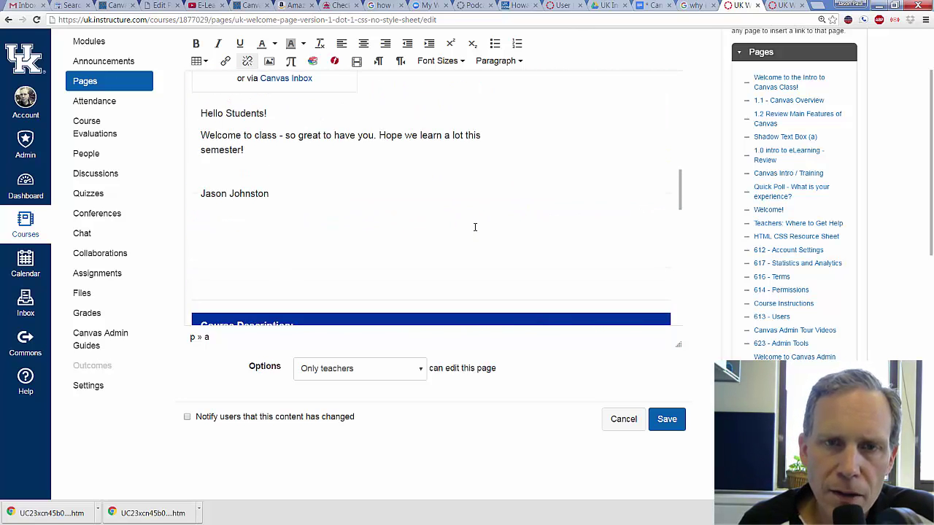
{"action": "scroll", "coordinate": [475, 227], "scroll_direction": "up", "scroll_amount": 12}
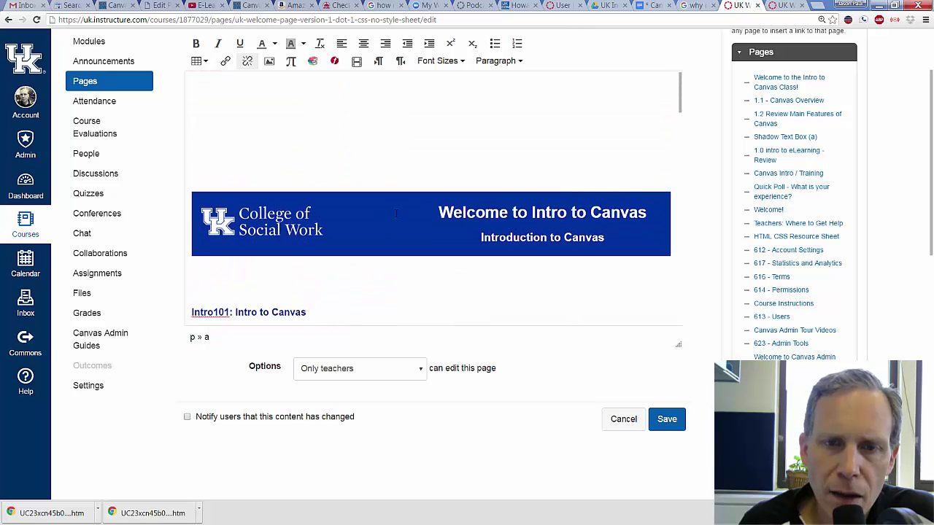
{"action": "scroll", "coordinate": [403, 232], "scroll_direction": "down", "scroll_amount": 12}
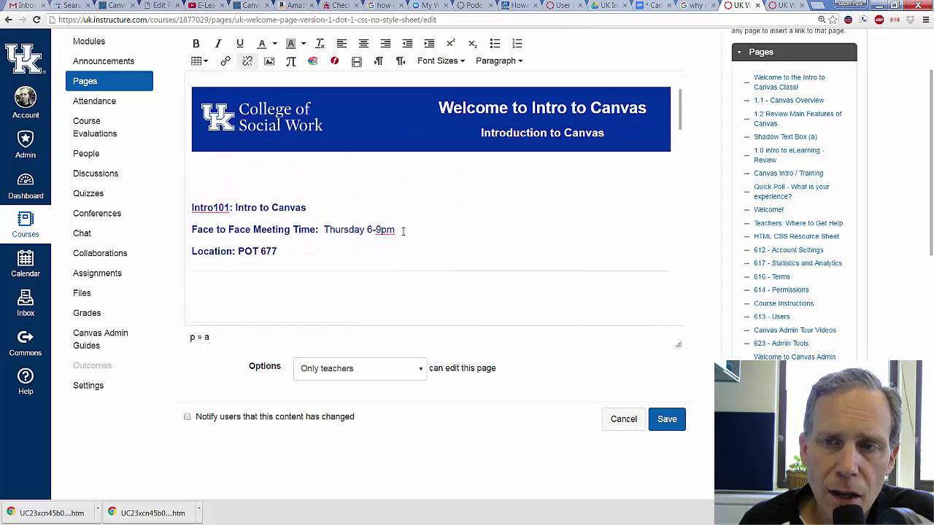
{"action": "scroll", "coordinate": [402, 231], "scroll_direction": "down", "scroll_amount": 5}
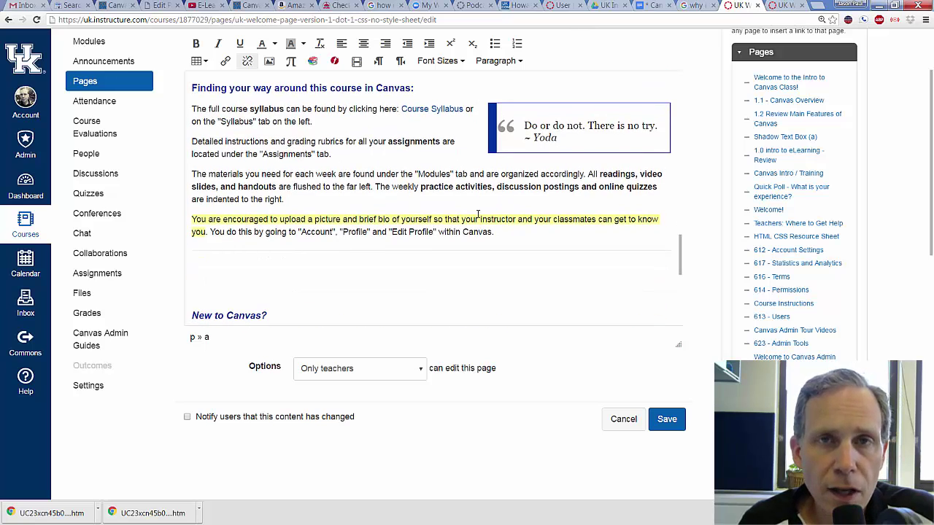
{"action": "left_click", "coordinate": [668, 422]}
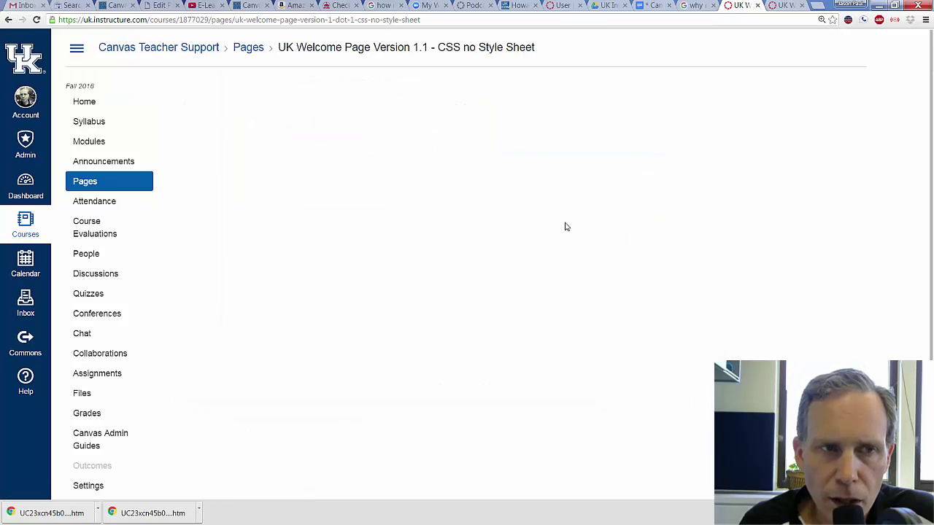
- Scroll through the rendered page's banner, greeting, description, Yoda quote and tutorial links, then back up
{"action": "scroll", "coordinate": [585, 272], "scroll_direction": "down", "scroll_amount": 4}
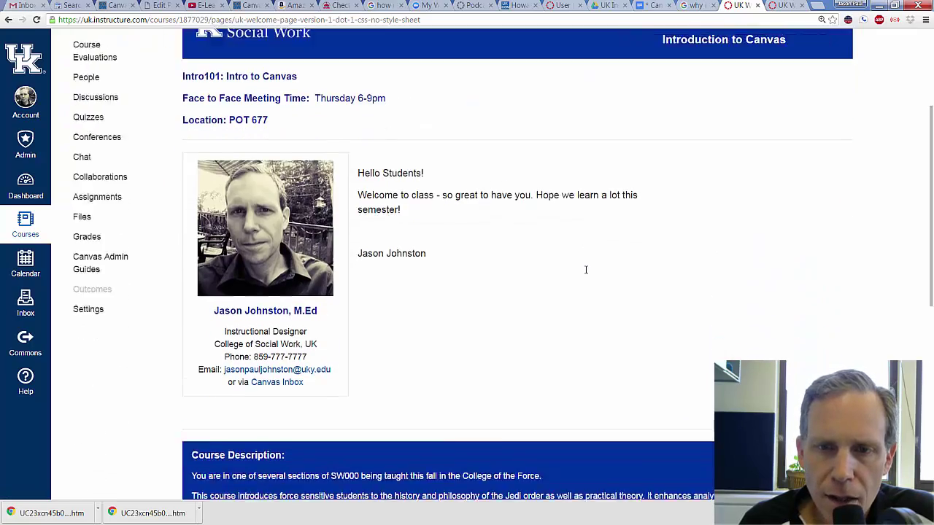
{"action": "scroll", "coordinate": [585, 274], "scroll_direction": "down", "scroll_amount": 5}
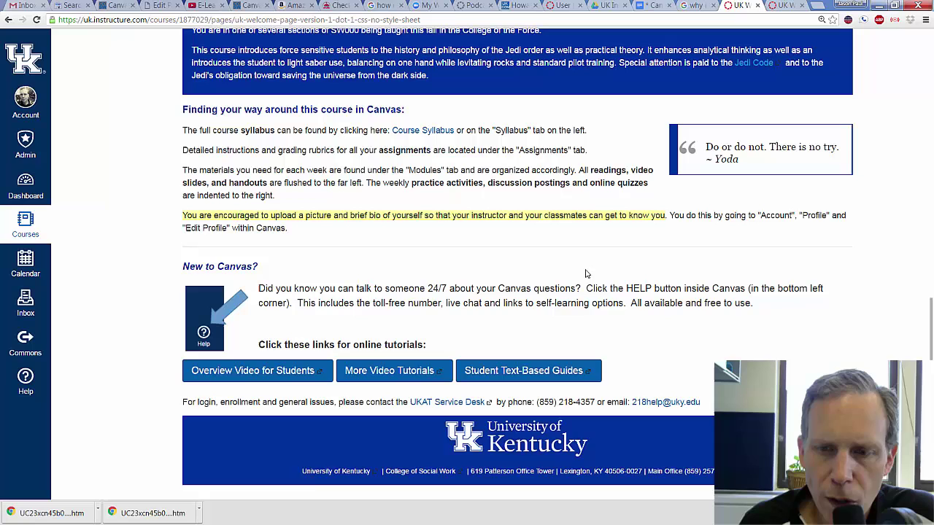
{"action": "scroll", "coordinate": [585, 274], "scroll_direction": "up", "scroll_amount": 10}
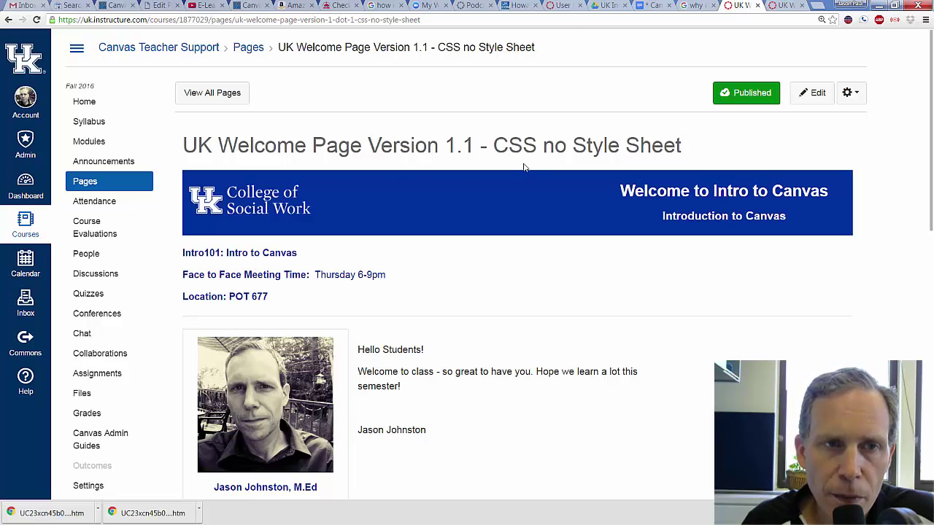
- Sort the Pages list by creation date and rename the UK Welcome Page to 'Welcome Students!'
{"action": "left_click", "coordinate": [213, 98]}
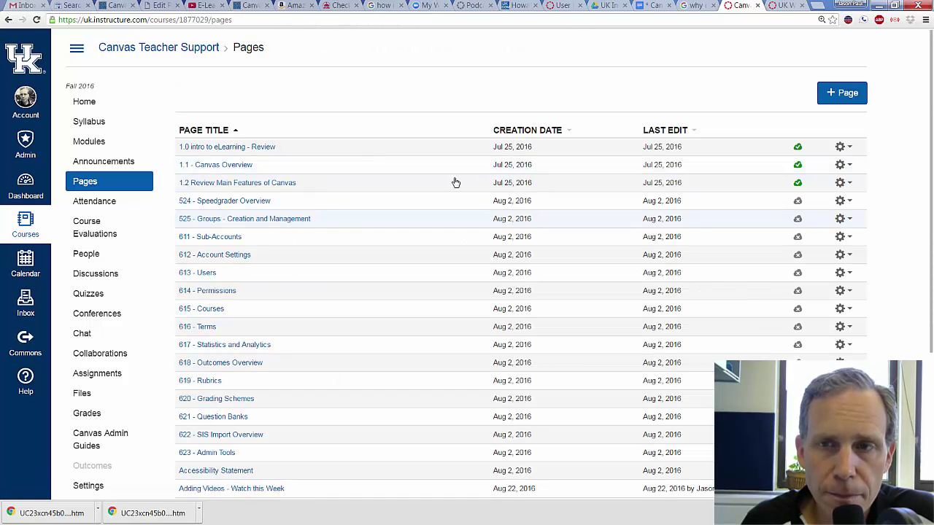
{"action": "left_click", "coordinate": [523, 136]}
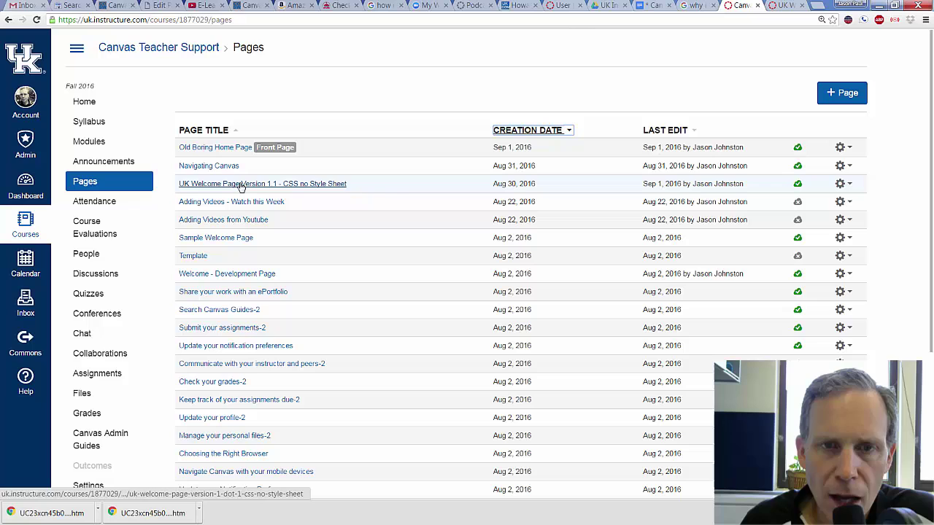
{"action": "left_click", "coordinate": [843, 184]}
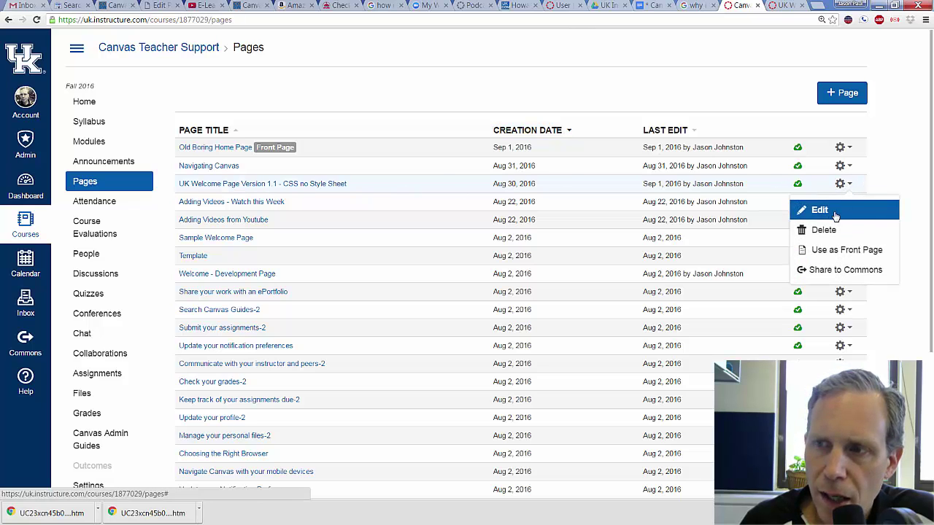
{"action": "left_click", "coordinate": [835, 214]}
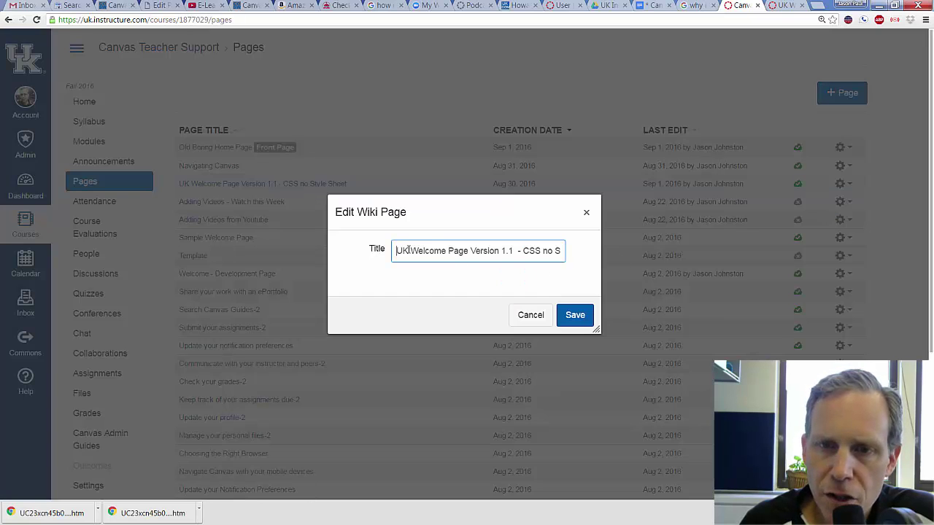
{"action": "left_click_drag", "start_coordinate": [395, 249], "coordinate": [606, 255]}
{"action": "left_click", "coordinate": [564, 252]}
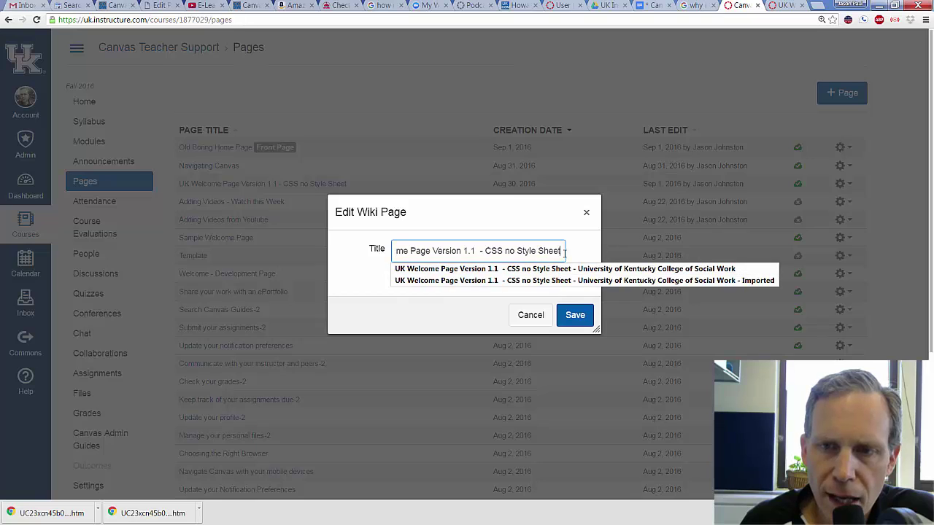
{"action": "key", "text": "ctrl+a"}
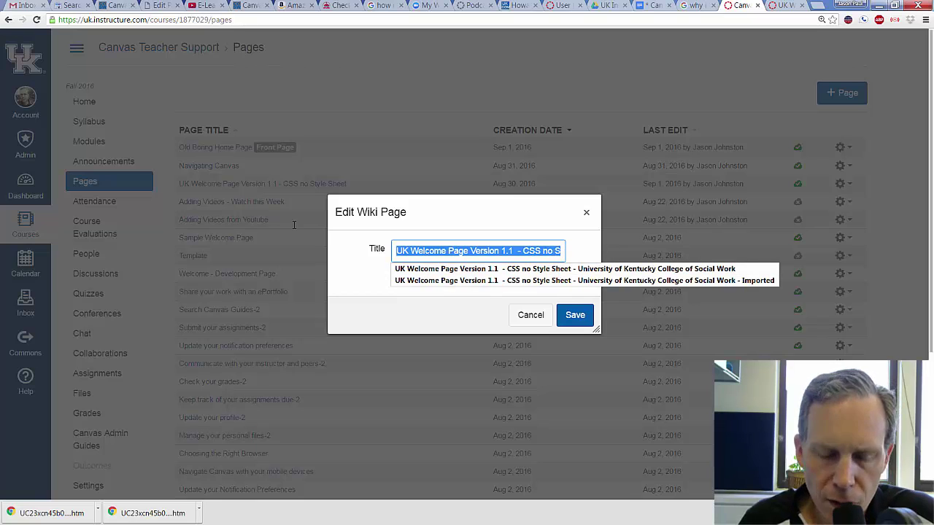
{"action": "type", "text": "Welcome Students!"}
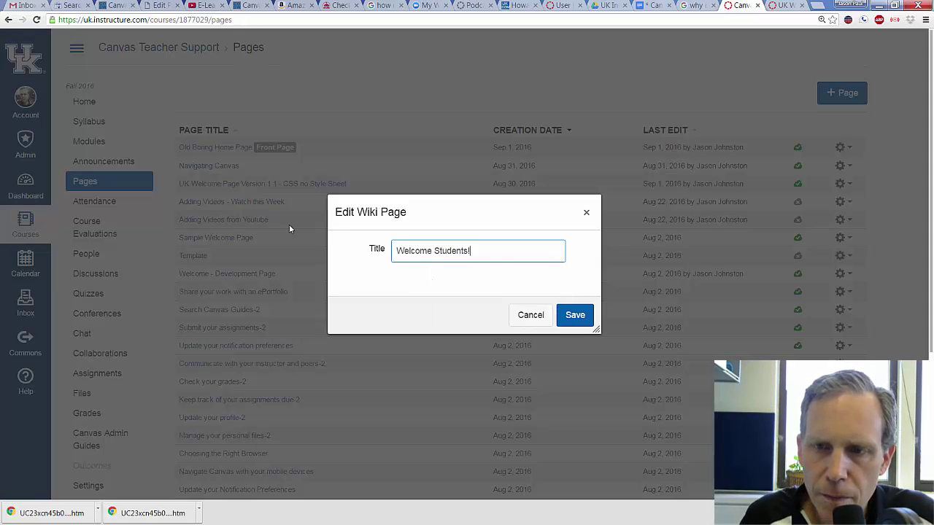
{"action": "left_click", "coordinate": [569, 310]}
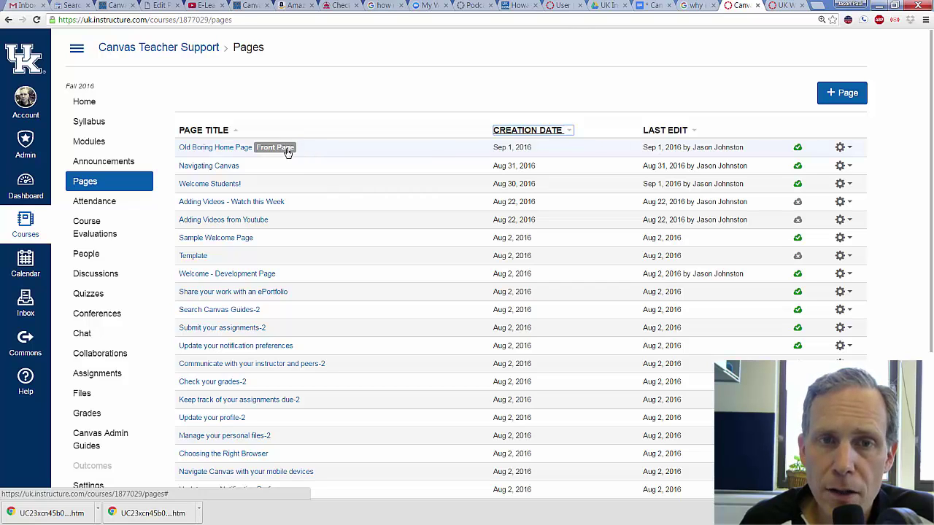
- Make Welcome Students! the course front page, replacing Old Boring Home Page, and go Home
{"action": "left_click", "coordinate": [850, 185]}
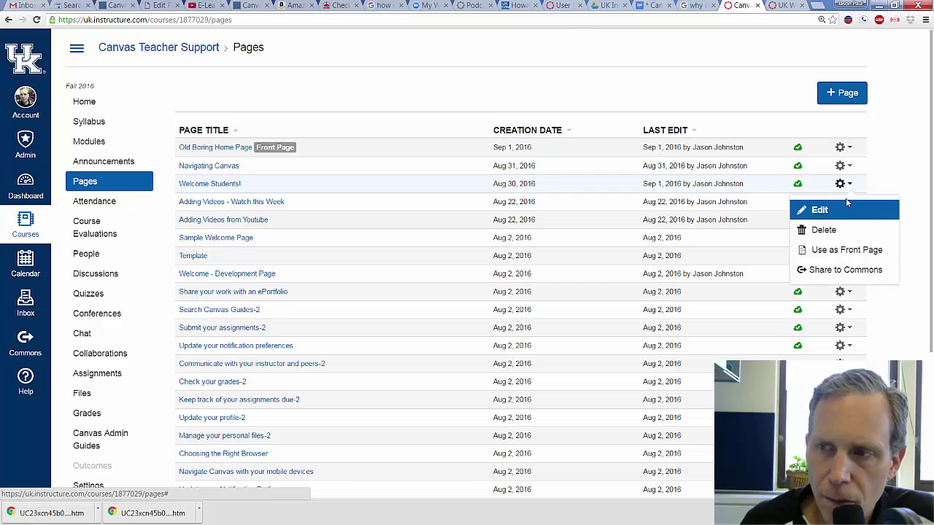
{"action": "left_click", "coordinate": [838, 250]}
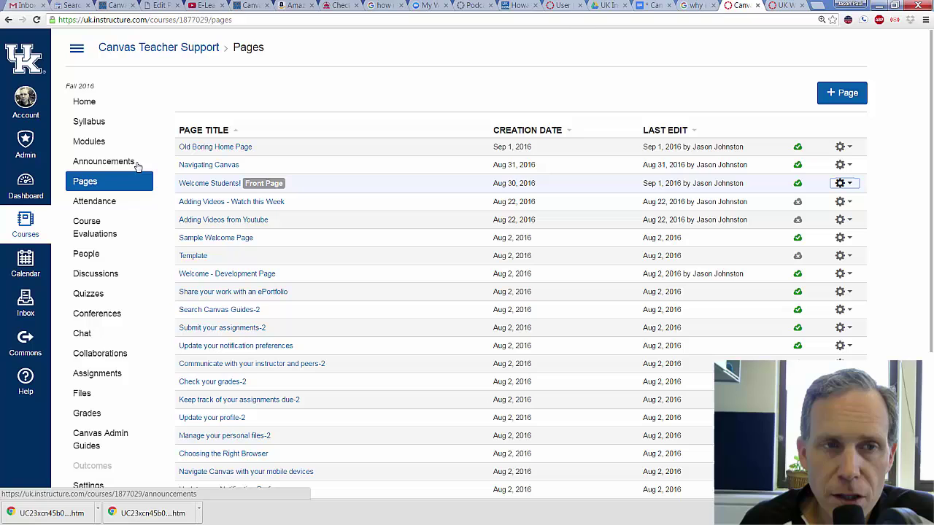
{"action": "left_click", "coordinate": [132, 110]}
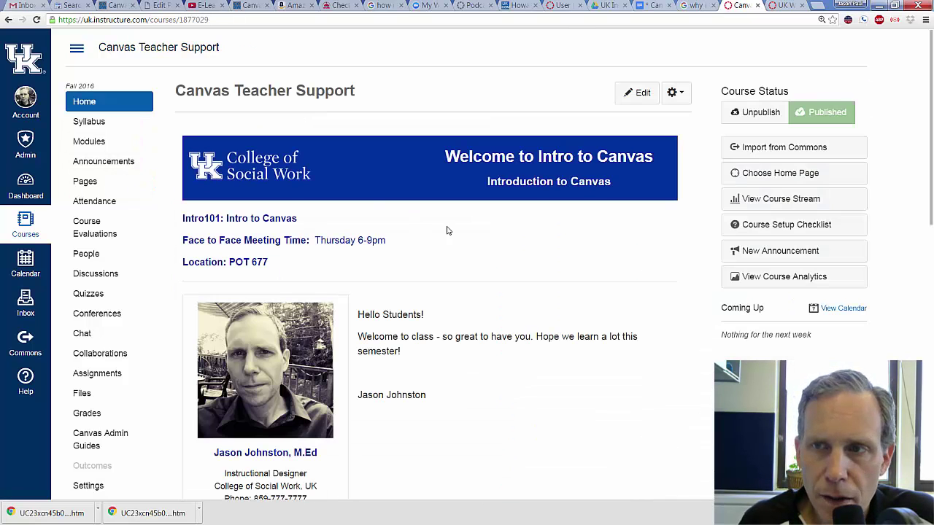
- Scroll the course Home to check the Intro to Canvas banner, meeting details and greeting
{"action": "scroll", "coordinate": [529, 271], "scroll_direction": "down", "scroll_amount": 3}
{"action": "scroll", "coordinate": [529, 272], "scroll_direction": "down", "scroll_amount": 5}
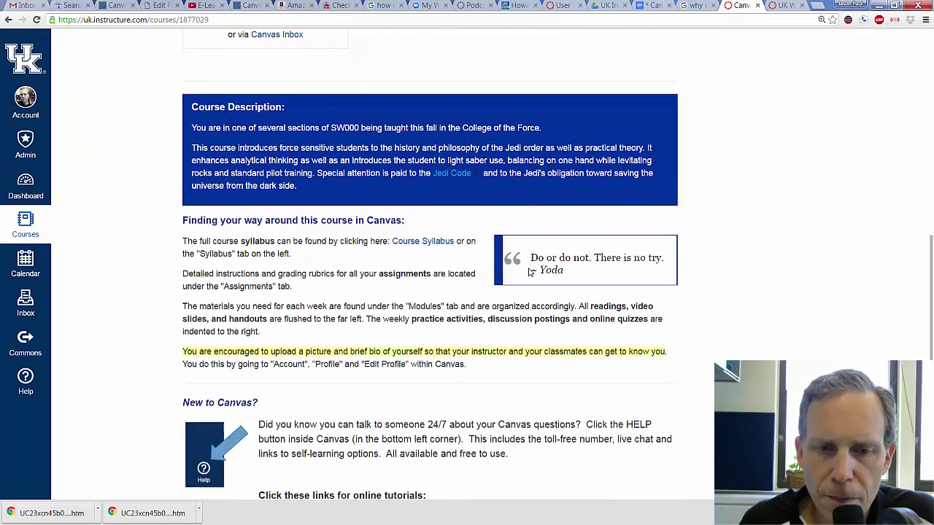
{"action": "scroll", "coordinate": [530, 272], "scroll_direction": "up", "scroll_amount": 7}
{"action": "scroll", "coordinate": [530, 272], "scroll_direction": "up", "scroll_amount": 1}
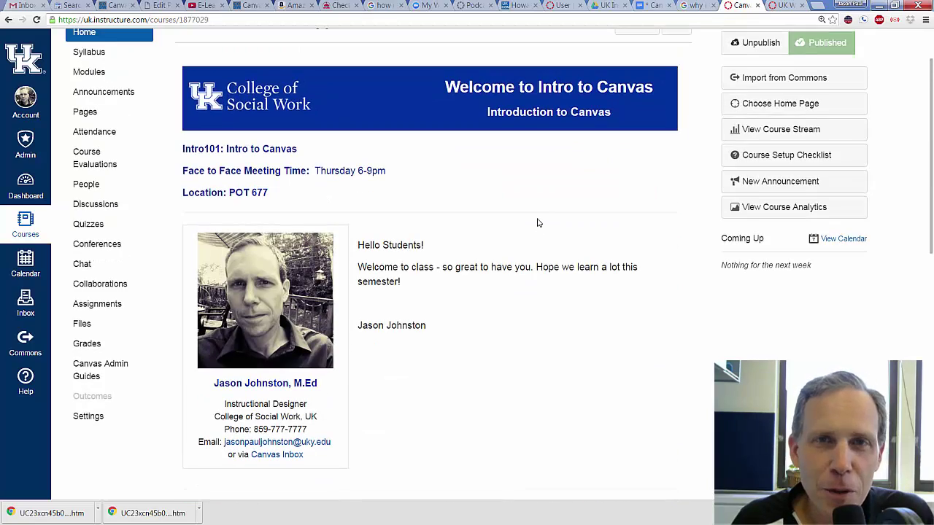